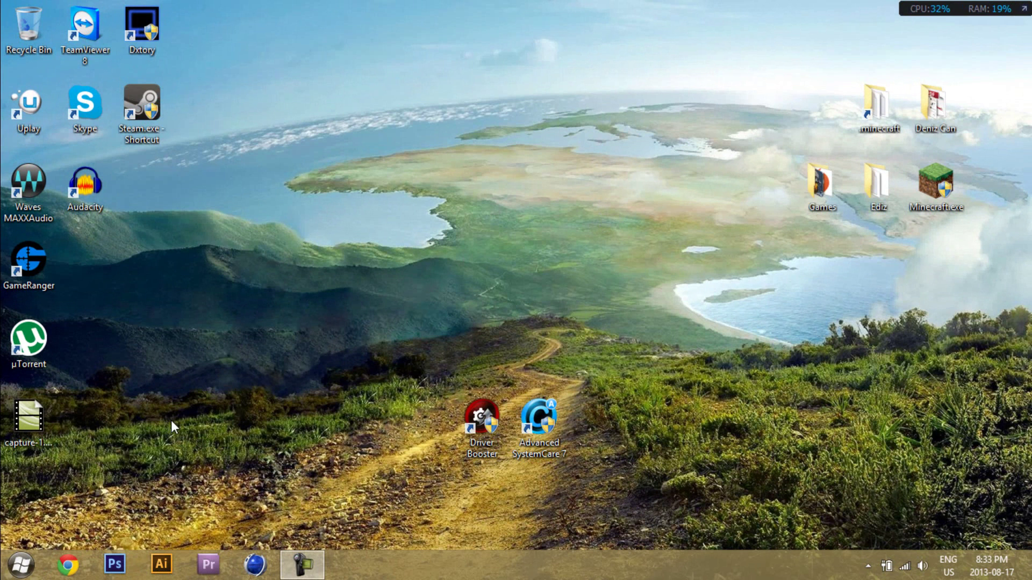
- Open Chrome, search google.ca for "no$gba" and go to the nocash Gameboy Advance / Nintendo DS emulator page
{"action": "left_click", "coordinate": [78, 559]}
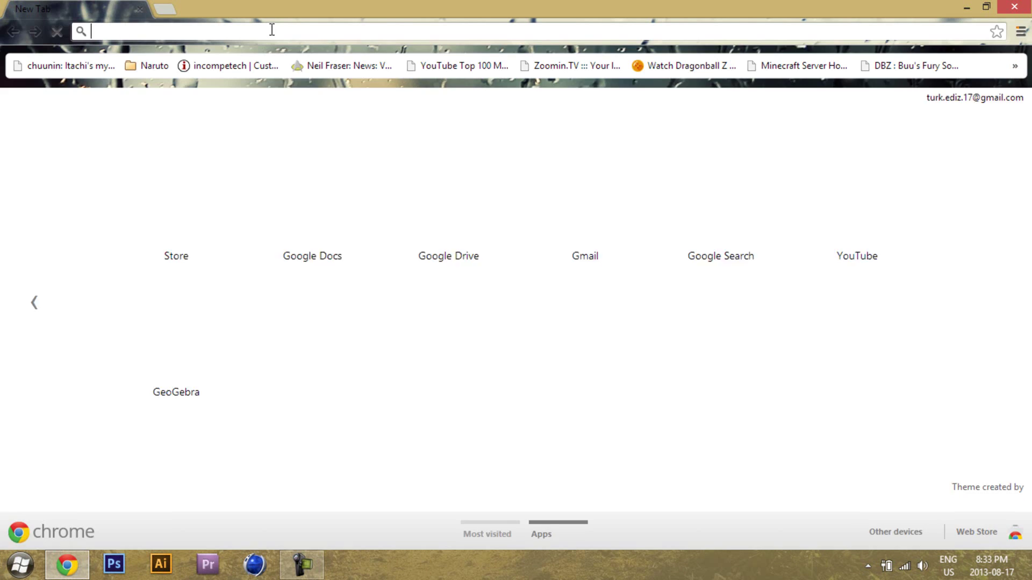
{"action": "type", "text": "google.ca"}
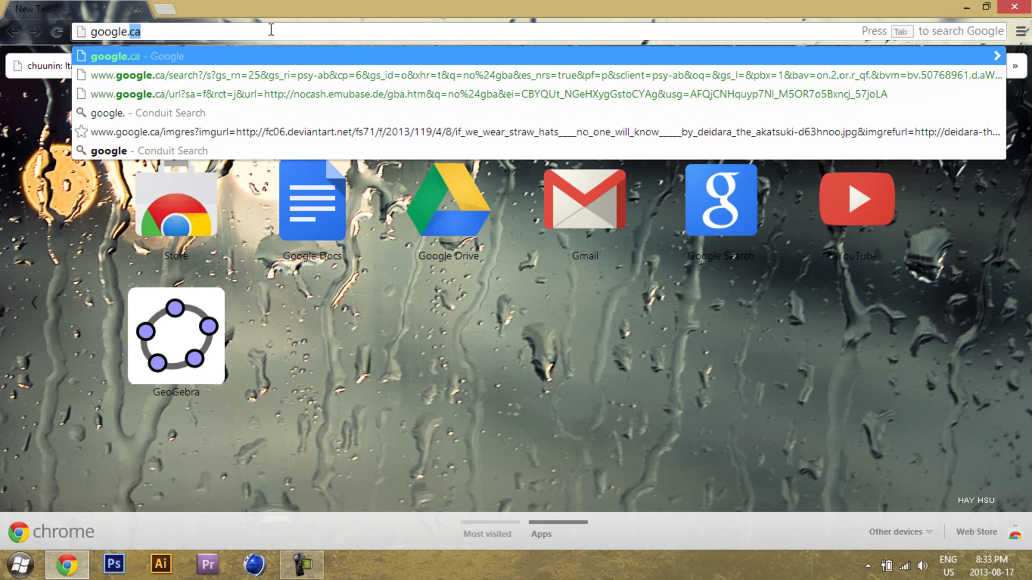
{"action": "key", "text": "Return"}
{"action": "type", "text": "no$gba"}
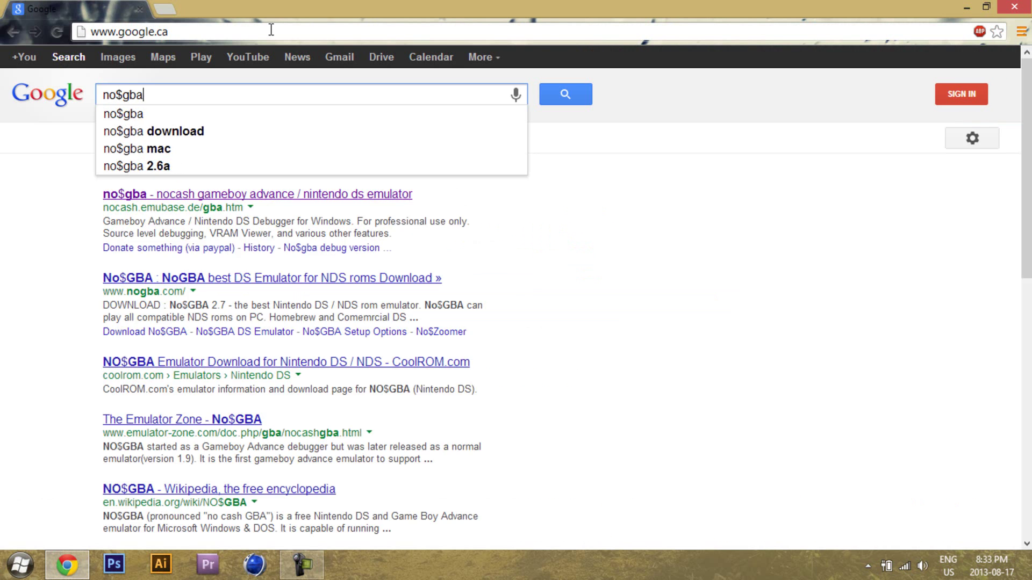
{"action": "key", "text": "Return"}
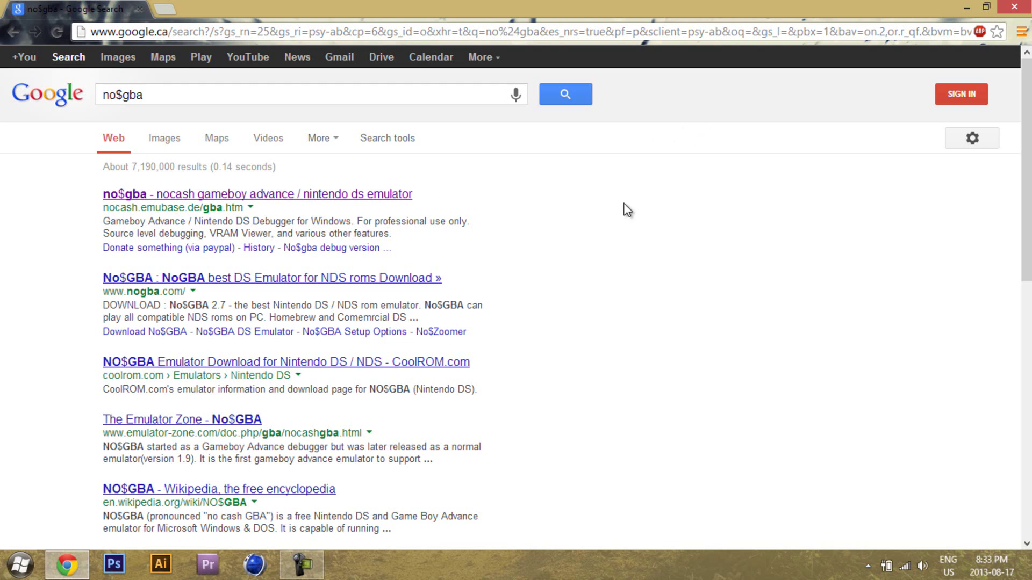
{"action": "left_click", "coordinate": [378, 197]}
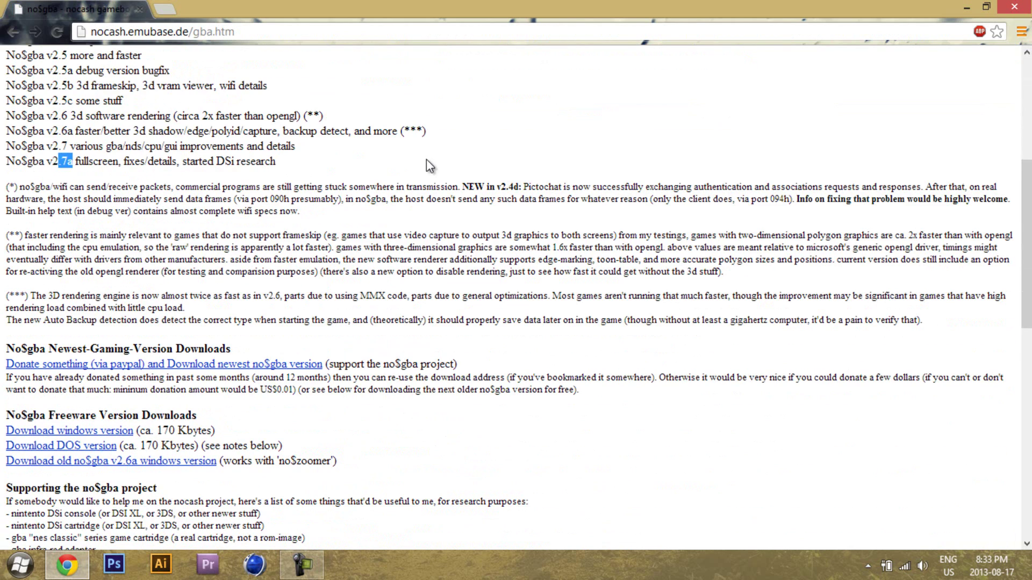
- Examine the No$gba homepage's version history, especially the v2.7a entry, and its download sections
{"action": "scroll", "coordinate": [427, 159], "scroll_direction": "up", "scroll_amount": 6}
{"action": "scroll", "coordinate": [188, 290], "scroll_direction": "down", "scroll_amount": 4}
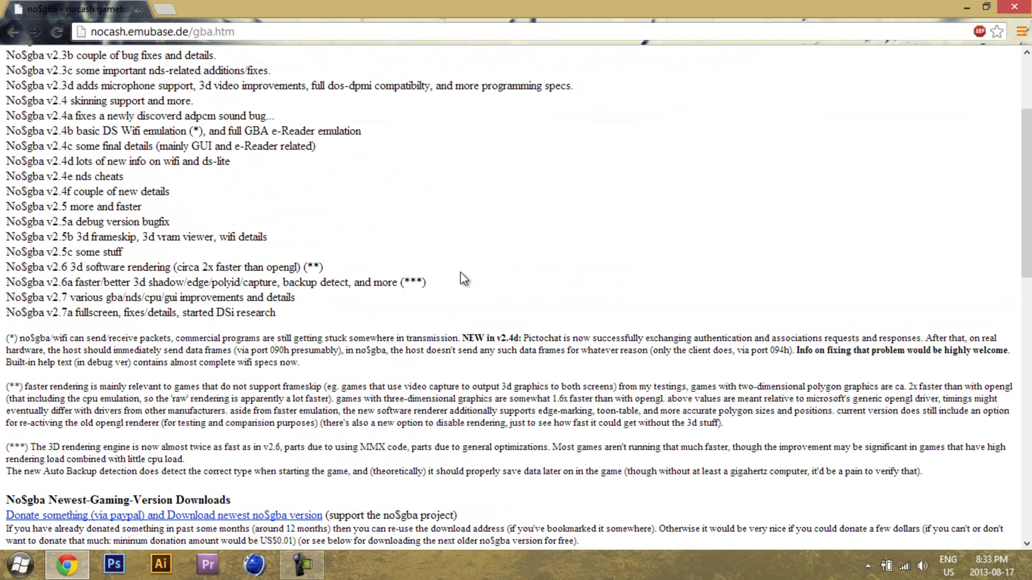
{"action": "double_click", "coordinate": [70, 312]}
{"action": "left_click", "coordinate": [490, 290]}
{"action": "scroll", "coordinate": [491, 286], "scroll_direction": "up", "scroll_amount": 3}
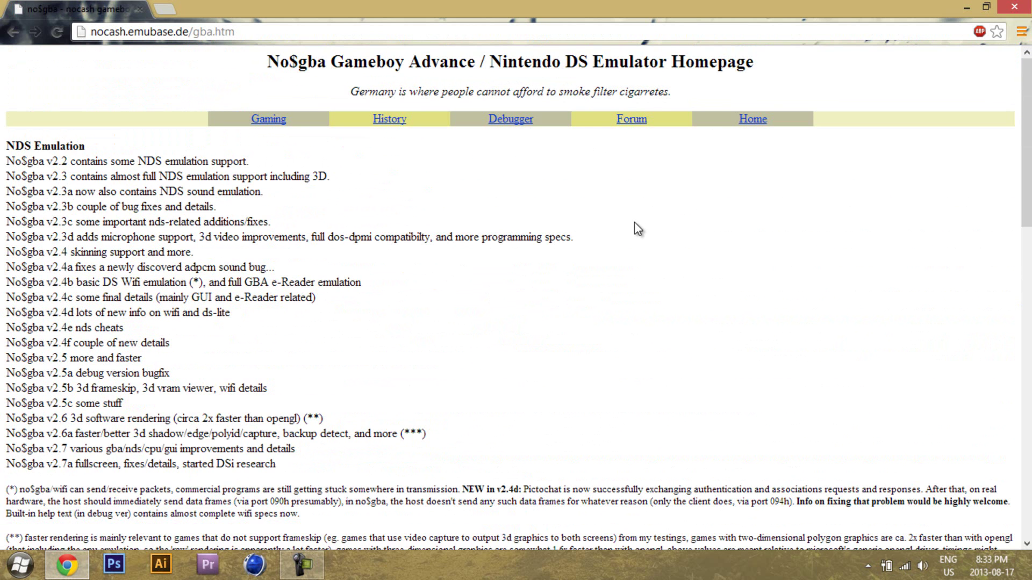
{"action": "scroll", "coordinate": [310, 329], "scroll_direction": "down", "scroll_amount": 4}
{"action": "left_click_drag", "start_coordinate": [52, 237], "coordinate": [155, 237]}
{"action": "left_click", "coordinate": [592, 182]}
{"action": "scroll", "coordinate": [594, 181], "scroll_direction": "up", "scroll_amount": 4}
{"action": "scroll", "coordinate": [801, 226], "scroll_direction": "down", "scroll_amount": 5}
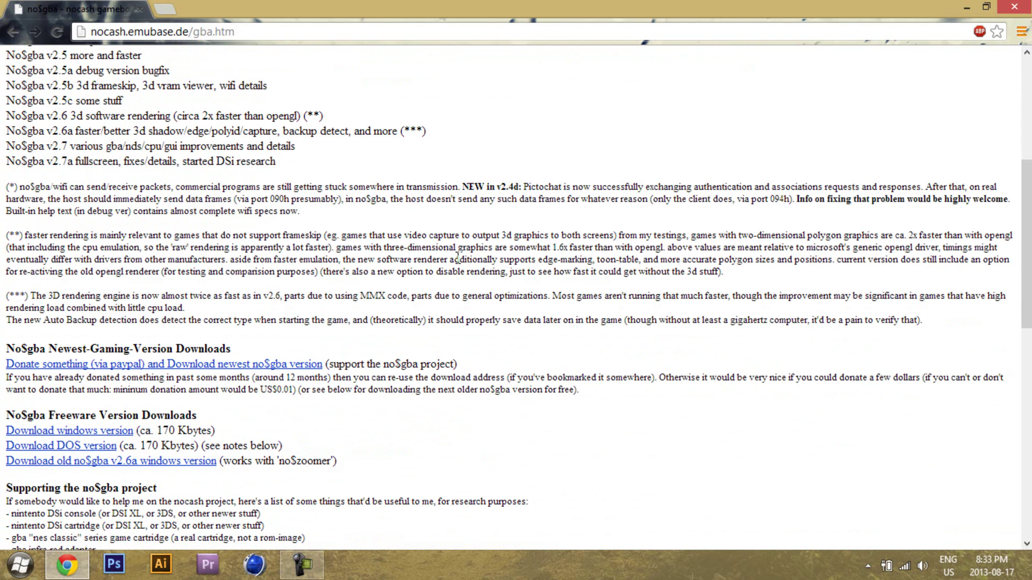
{"action": "left_click_drag", "start_coordinate": [286, 167], "coordinate": [2, 160]}
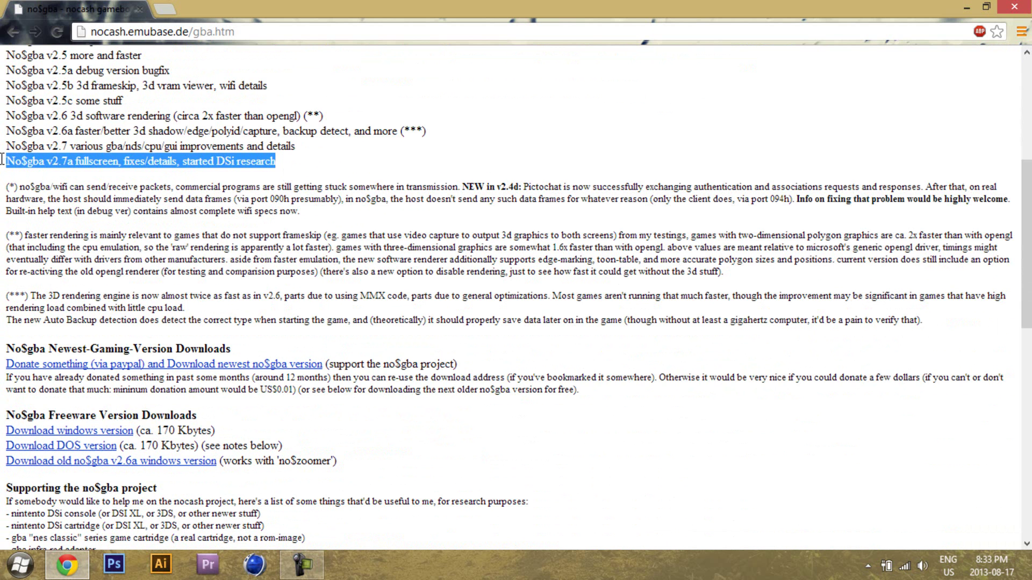
{"action": "left_click", "coordinate": [495, 156]}
{"action": "scroll", "coordinate": [537, 188], "scroll_direction": "up", "scroll_amount": 5}
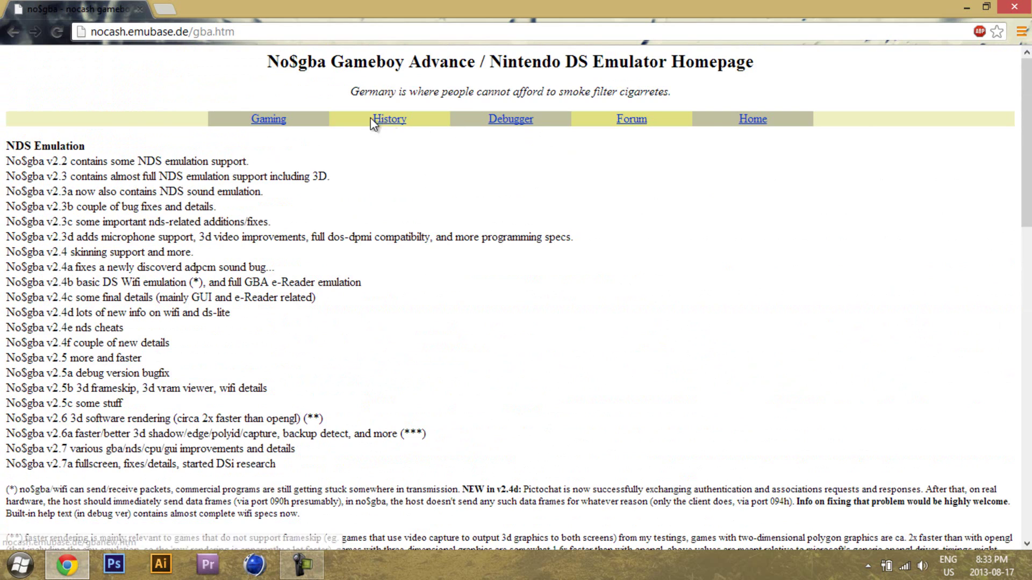
{"action": "scroll", "coordinate": [724, 264], "scroll_direction": "down", "scroll_amount": 6}
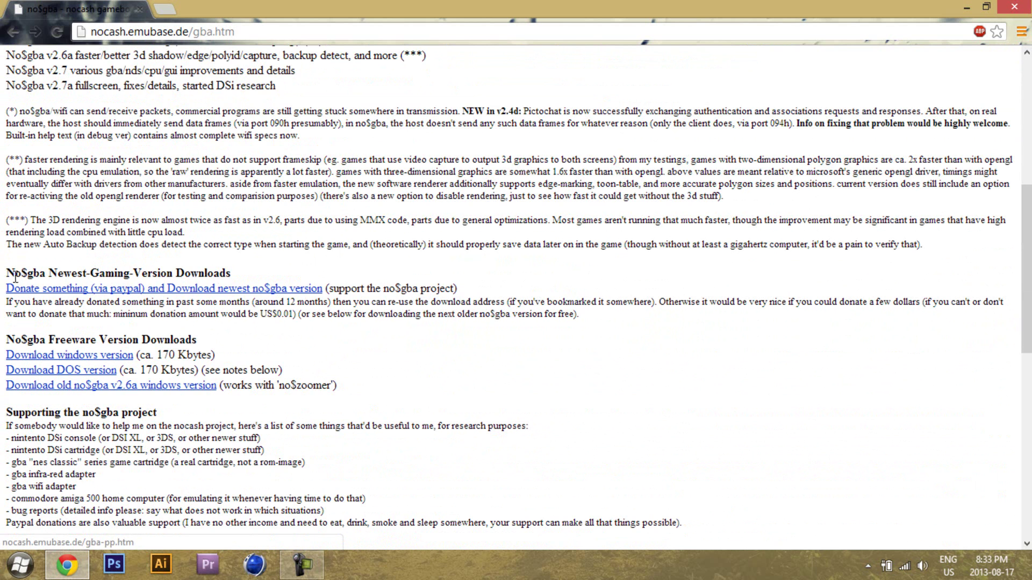
- View the donation page for the newest no$gba version and its PayPal form, then return to the emulator homepage
{"action": "left_click", "coordinate": [154, 289]}
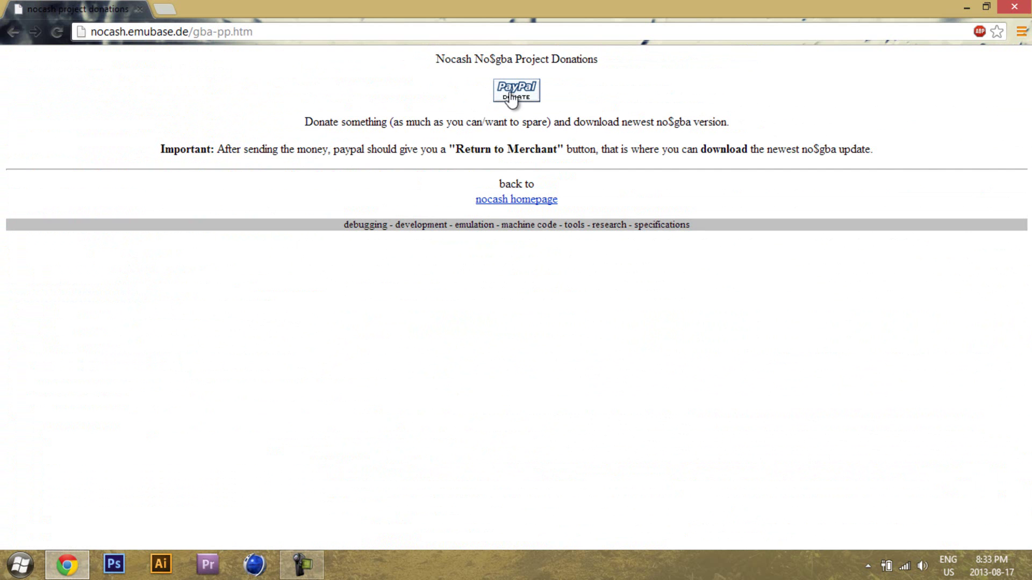
{"action": "left_click", "coordinate": [511, 98]}
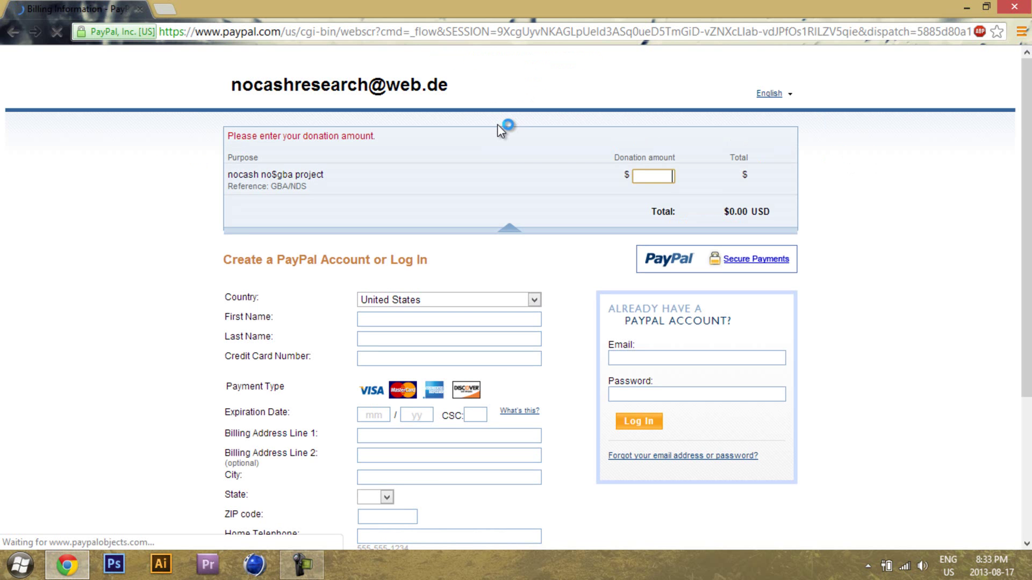
{"action": "scroll", "coordinate": [958, 224], "scroll_direction": "down", "scroll_amount": 4}
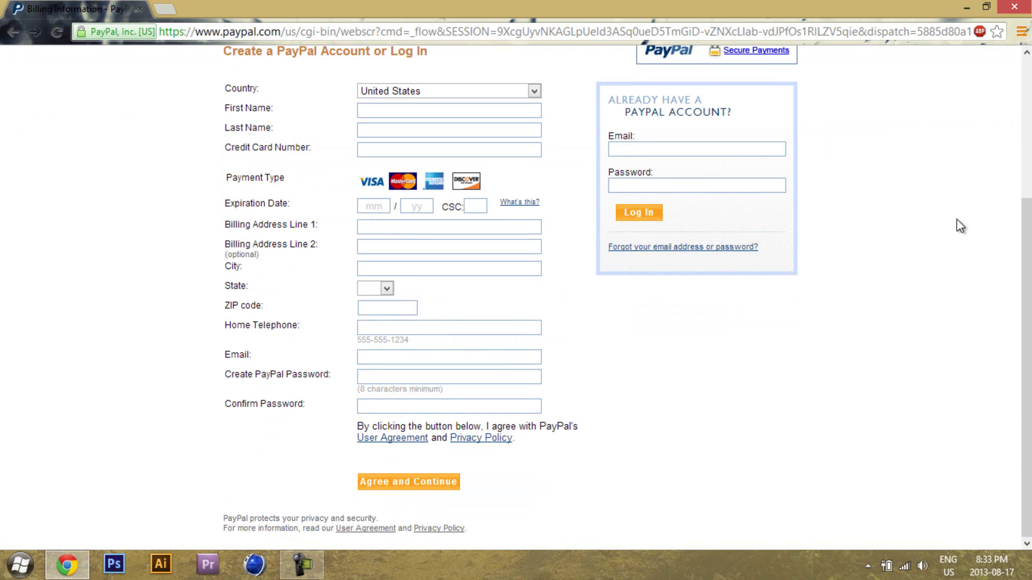
{"action": "scroll", "coordinate": [958, 224], "scroll_direction": "up", "scroll_amount": 4}
{"action": "left_click", "coordinate": [14, 32]}
{"action": "left_click", "coordinate": [14, 31]}
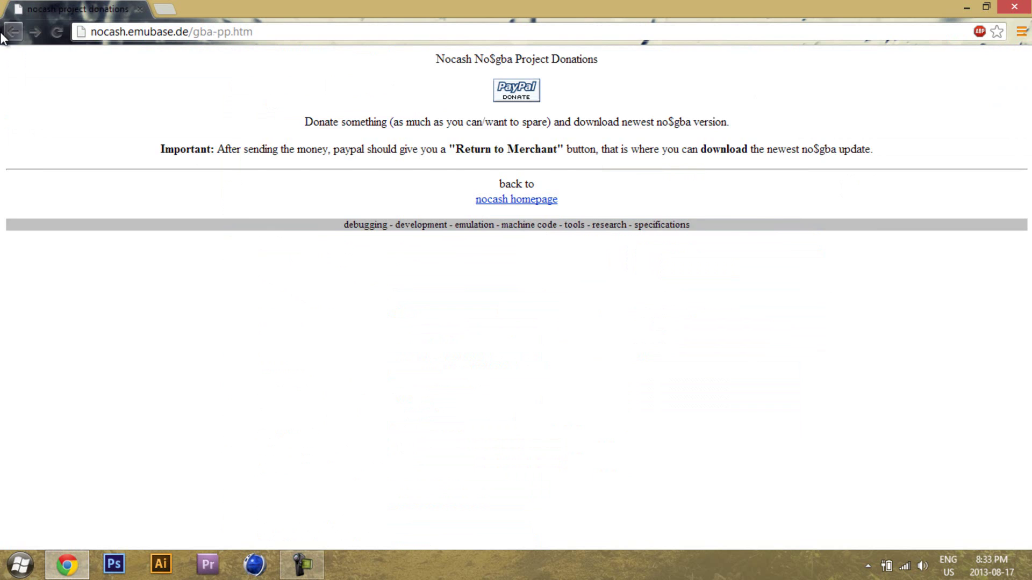
- Open the bookmarked No$gba 2.7 download page and save the Windows version, n-3366-w.zip, to the Desktop
{"action": "scroll", "coordinate": [519, 233], "scroll_direction": "down", "scroll_amount": 5}
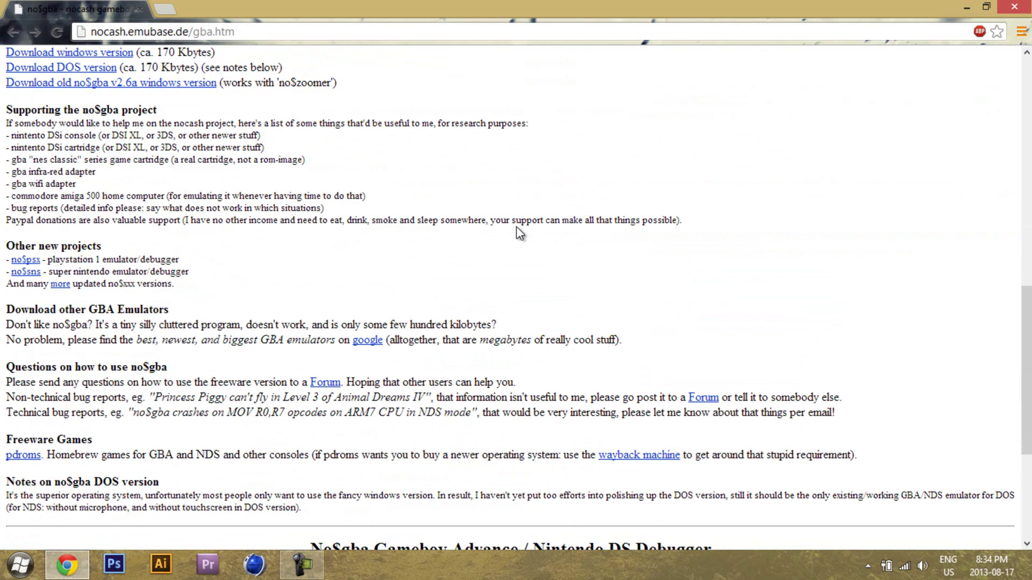
{"action": "scroll", "coordinate": [519, 232], "scroll_direction": "up", "scroll_amount": 15}
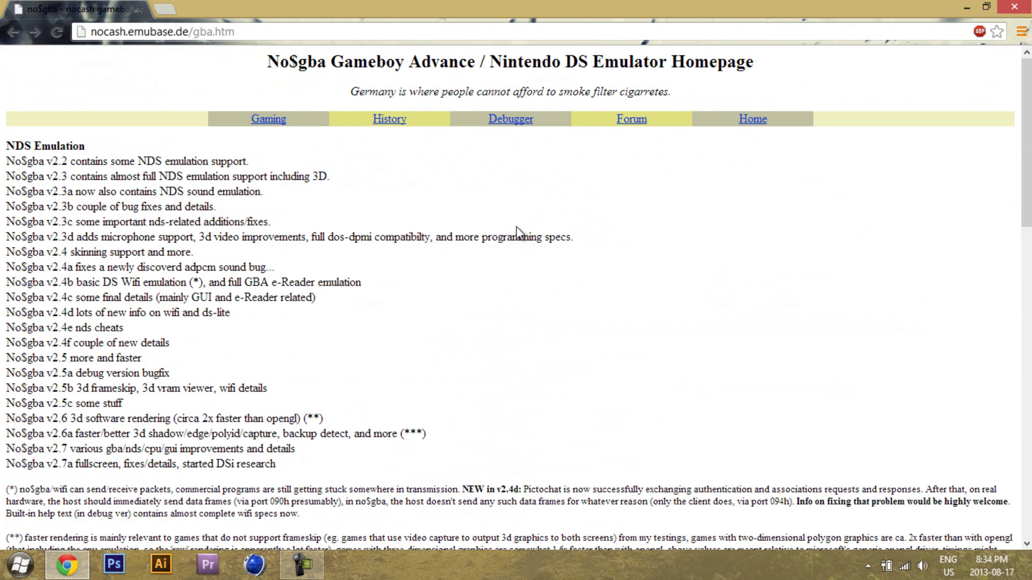
{"action": "scroll", "coordinate": [518, 232], "scroll_direction": "down", "scroll_amount": 7}
{"action": "scroll", "coordinate": [457, 233], "scroll_direction": "up", "scroll_amount": 7}
{"action": "left_click", "coordinate": [1021, 32]}
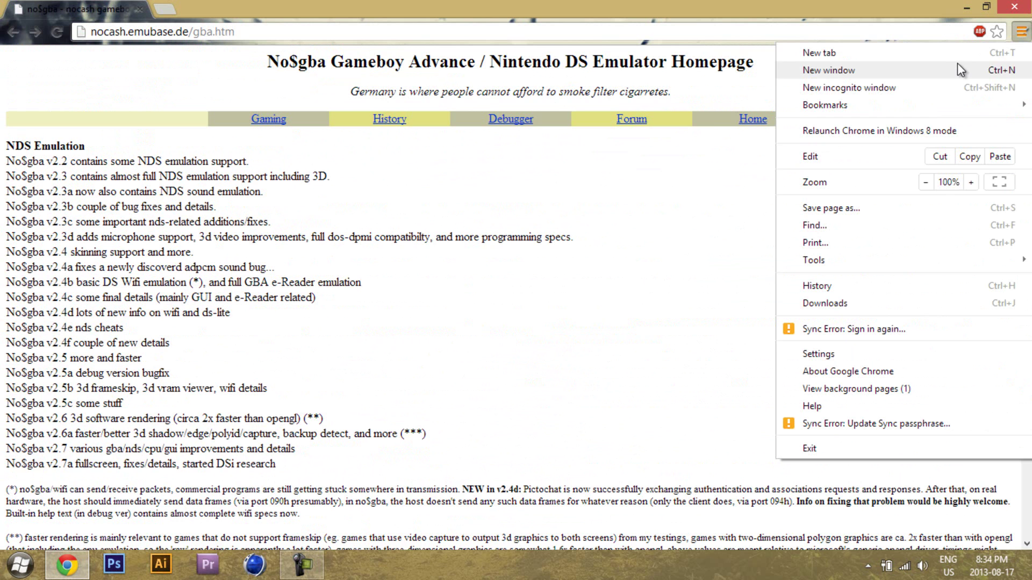
{"action": "mouse_move", "coordinate": [926, 105]}
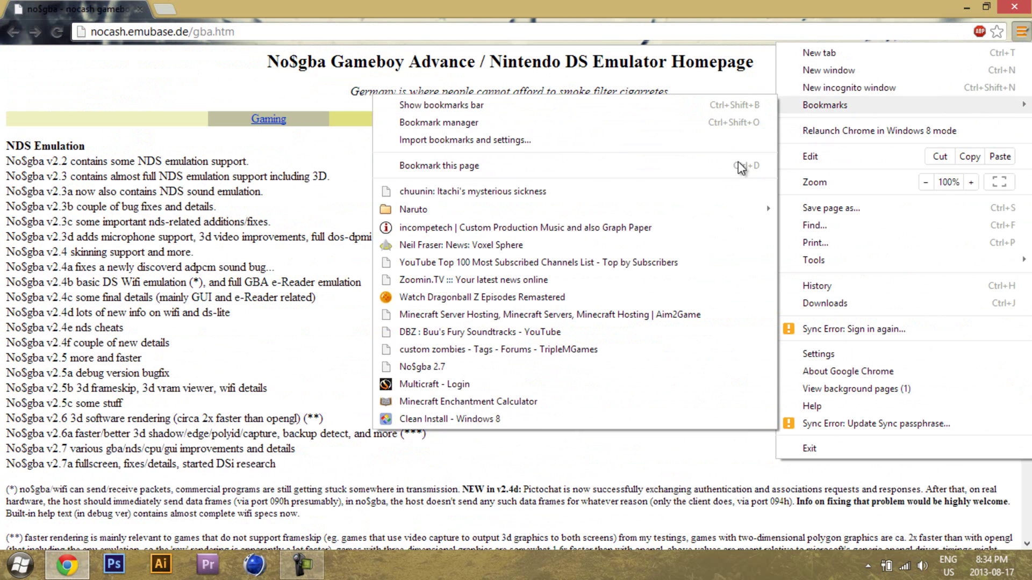
{"action": "left_click", "coordinate": [448, 368]}
{"action": "left_click", "coordinate": [575, 148]}
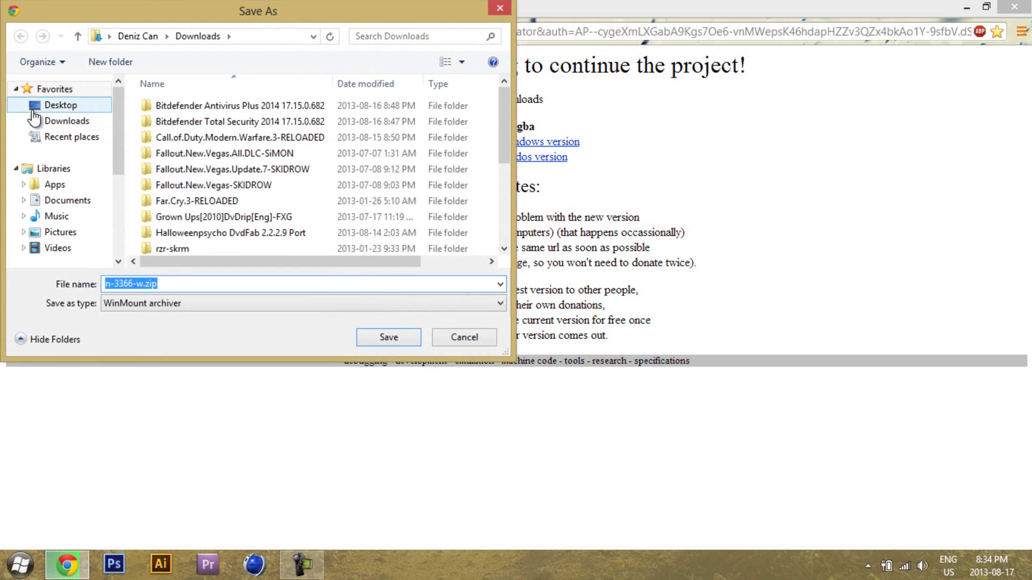
{"action": "left_click", "coordinate": [40, 107]}
{"action": "left_click", "coordinate": [388, 337]}
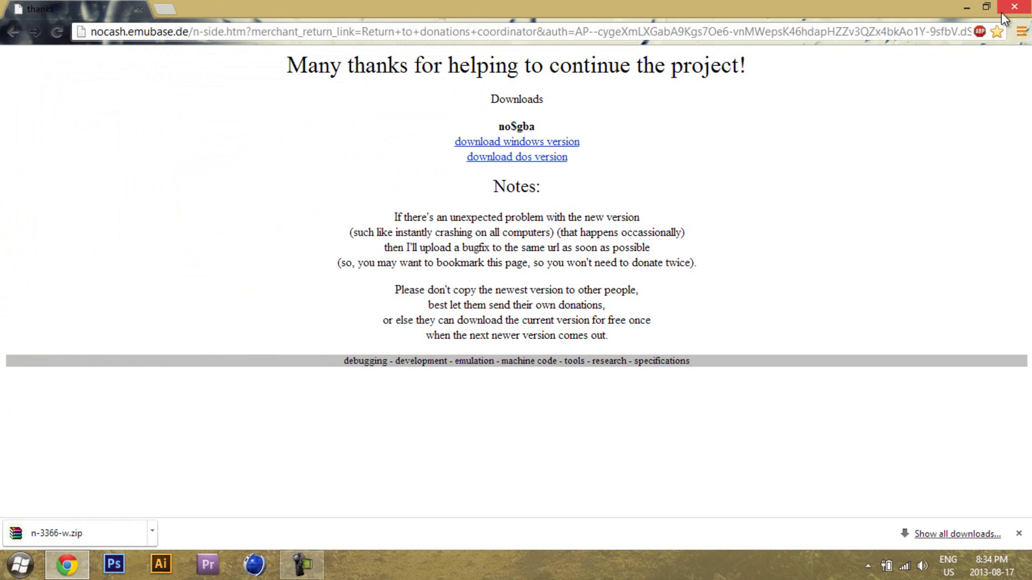
- Go back to the No$gba homepage, review its version list and freeware downloads, and close the browser
{"action": "left_click", "coordinate": [13, 32]}
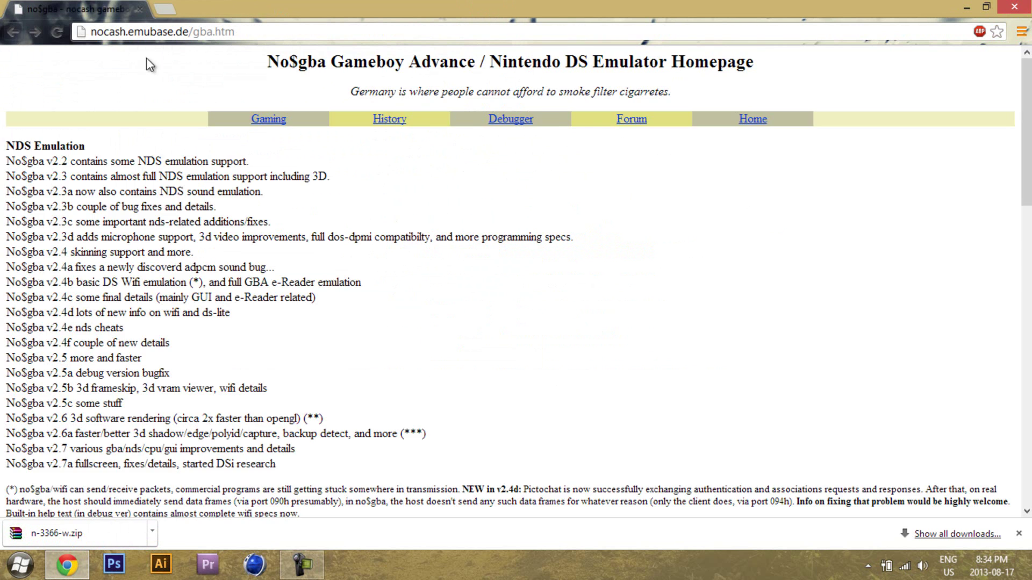
{"action": "scroll", "coordinate": [379, 230], "scroll_direction": "down", "scroll_amount": 5}
{"action": "scroll", "coordinate": [552, 193], "scroll_direction": "up", "scroll_amount": 5}
{"action": "scroll", "coordinate": [241, 214], "scroll_direction": "down", "scroll_amount": 5}
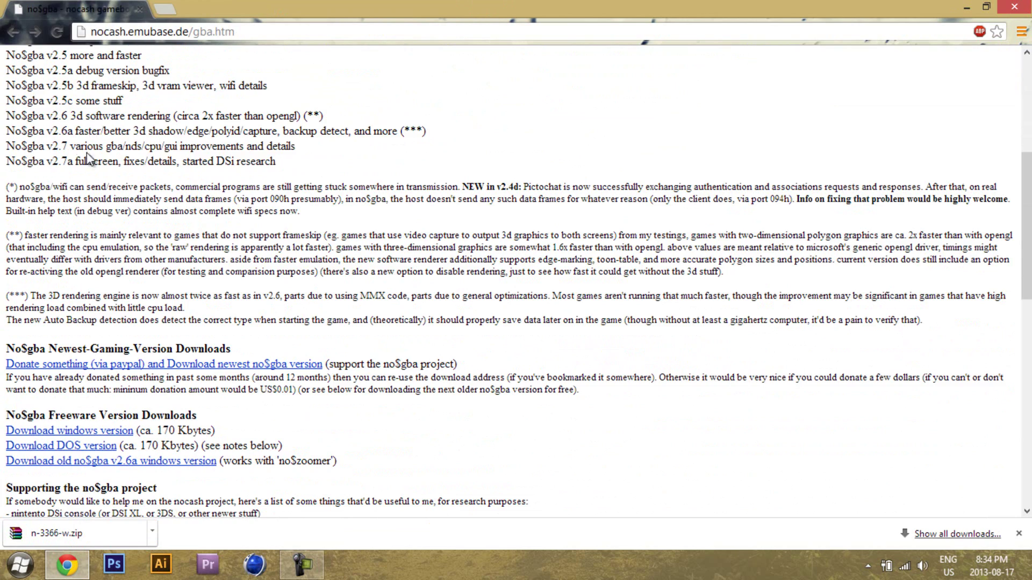
{"action": "scroll", "coordinate": [720, 161], "scroll_direction": "up", "scroll_amount": 7}
{"action": "scroll", "coordinate": [721, 161], "scroll_direction": "down", "scroll_amount": 7}
{"action": "left_click", "coordinate": [1015, 7]}
- Place n-3366-w.zip below the Steam shortcut on the desktop and extract its contents there
{"action": "left_click_drag", "start_coordinate": [28, 492], "coordinate": [117, 252]}
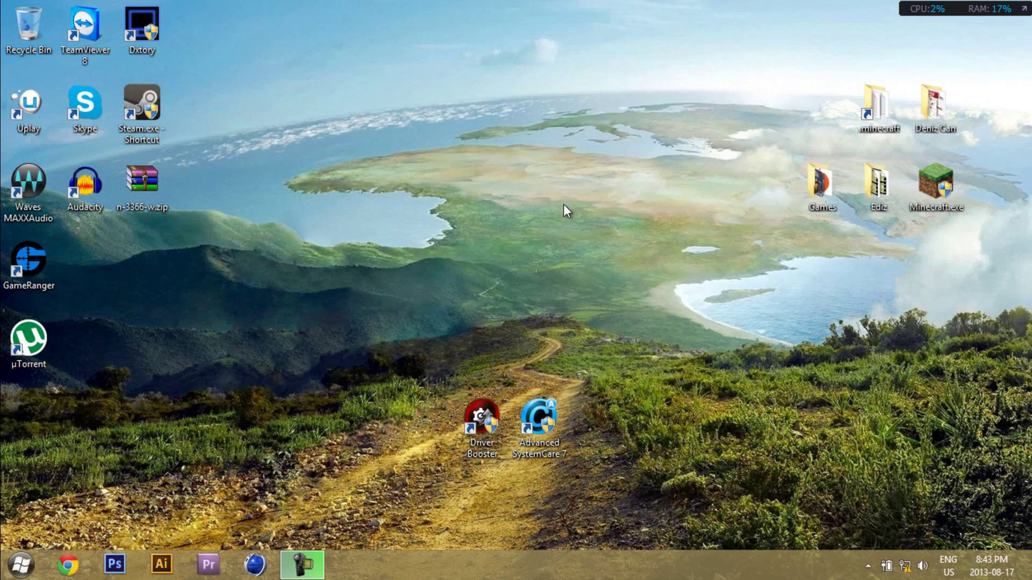
{"action": "right_click", "coordinate": [138, 175]}
{"action": "left_click", "coordinate": [214, 215]}
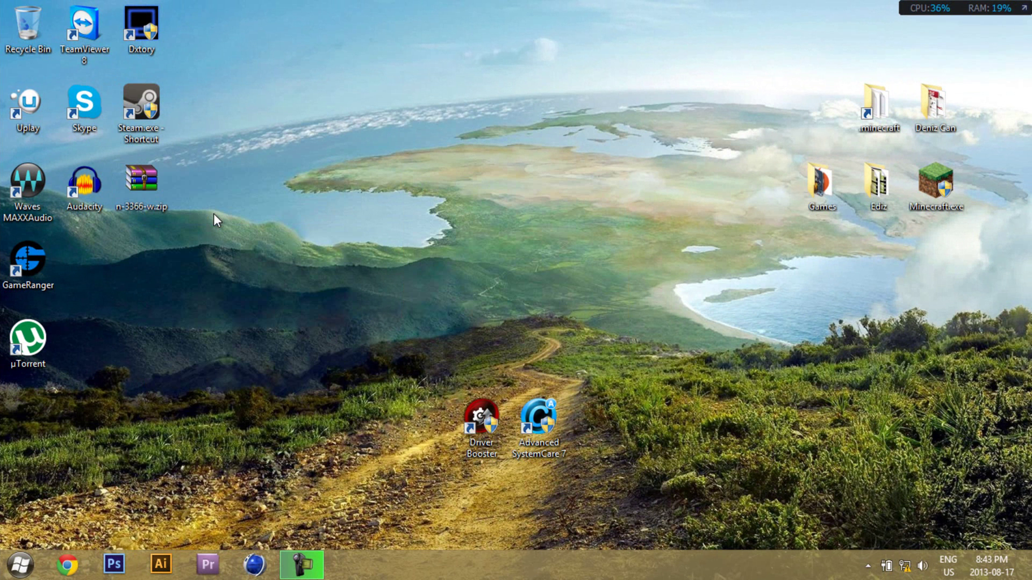
- Create a new folder on the desktop and move NO$GBA.EXE and README.TXT into it
{"action": "right_click", "coordinate": [76, 263]}
{"action": "mouse_move", "coordinate": [253, 420]}
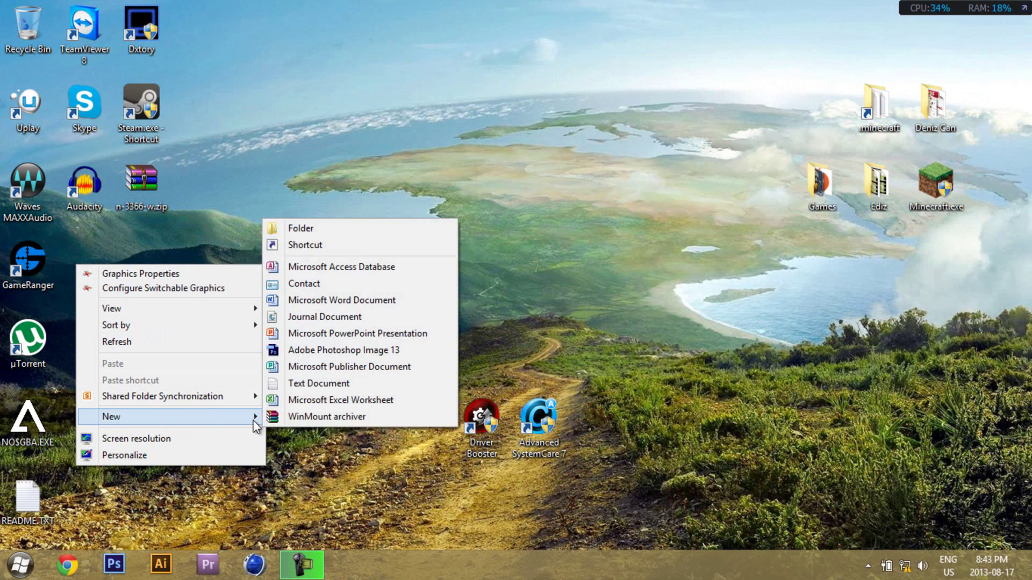
{"action": "left_click", "coordinate": [317, 230]}
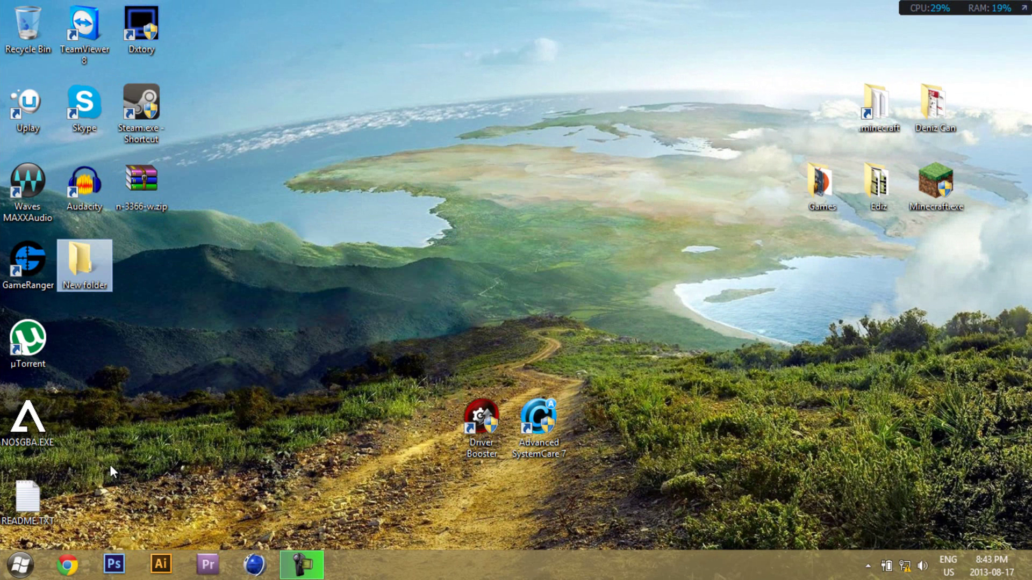
{"action": "left_click_drag", "start_coordinate": [76, 535], "coordinate": [86, 266]}
- Launch NO$GBA.EXE from the new folder, close the folder window and move the emulator window to mid-screen
{"action": "double_click", "coordinate": [82, 260]}
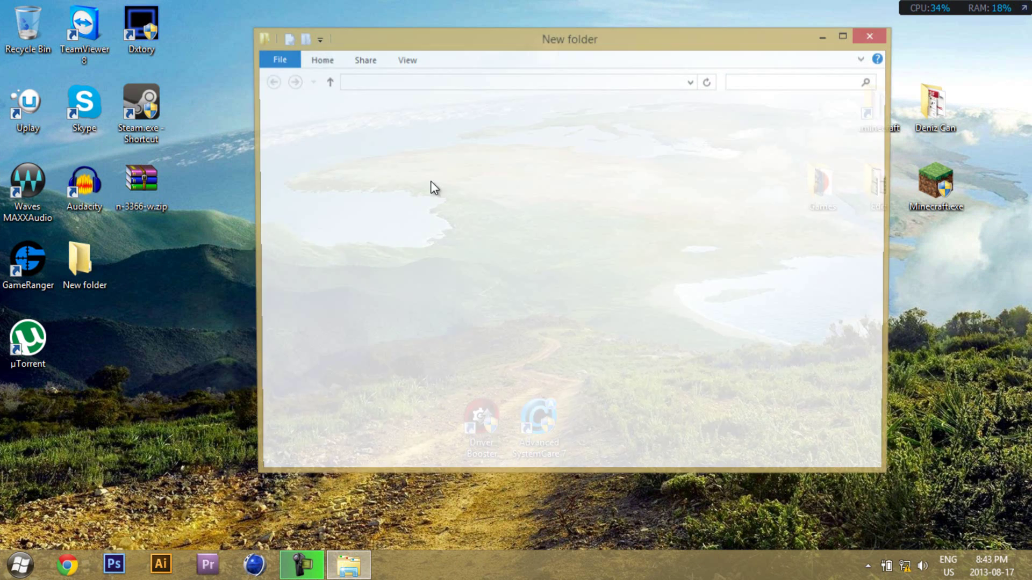
{"action": "double_click", "coordinate": [427, 131]}
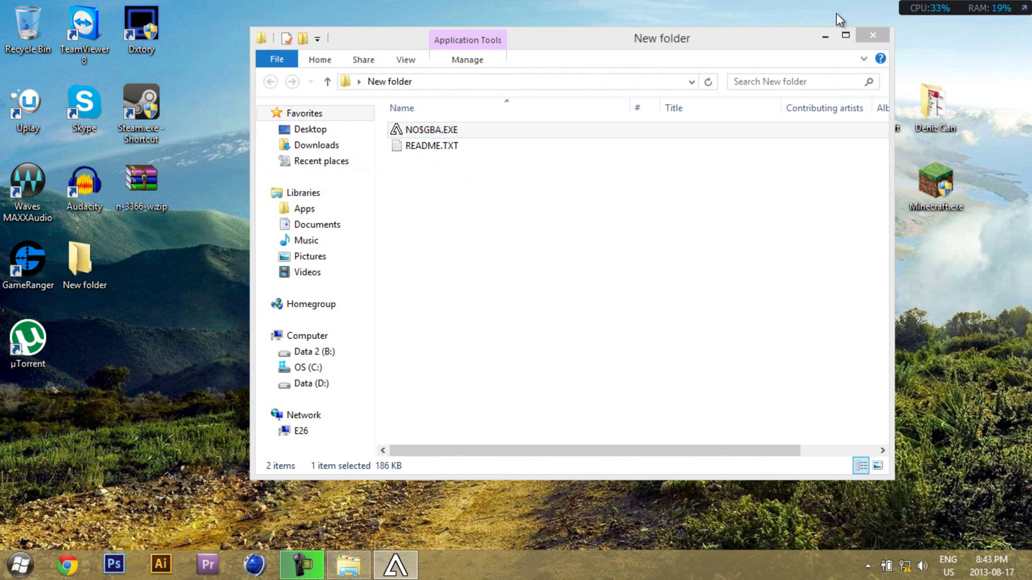
{"action": "left_click", "coordinate": [875, 36]}
{"action": "double_click", "coordinate": [532, 137]}
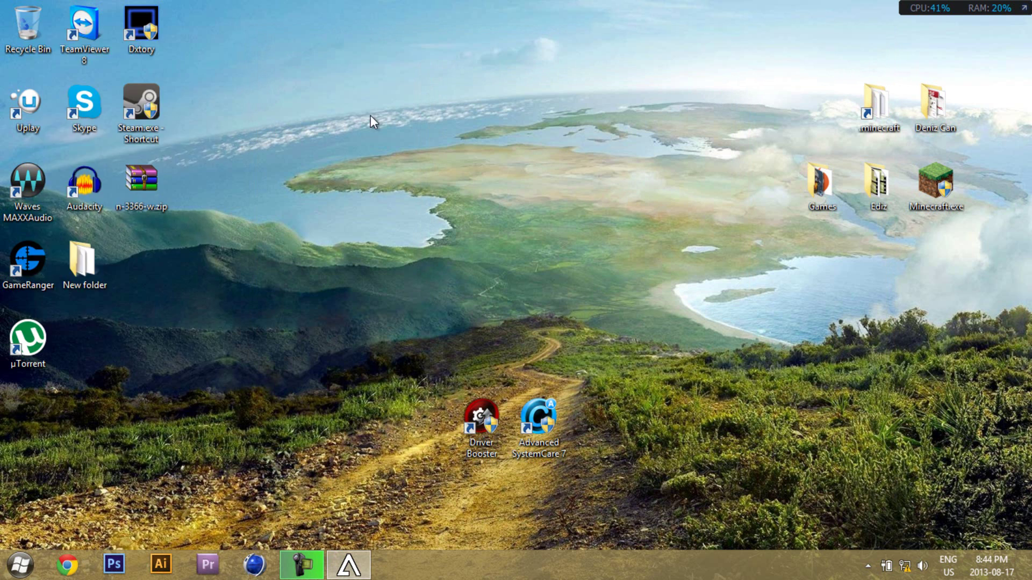
{"action": "left_click_drag", "start_coordinate": [135, 36], "coordinate": [536, 92]}
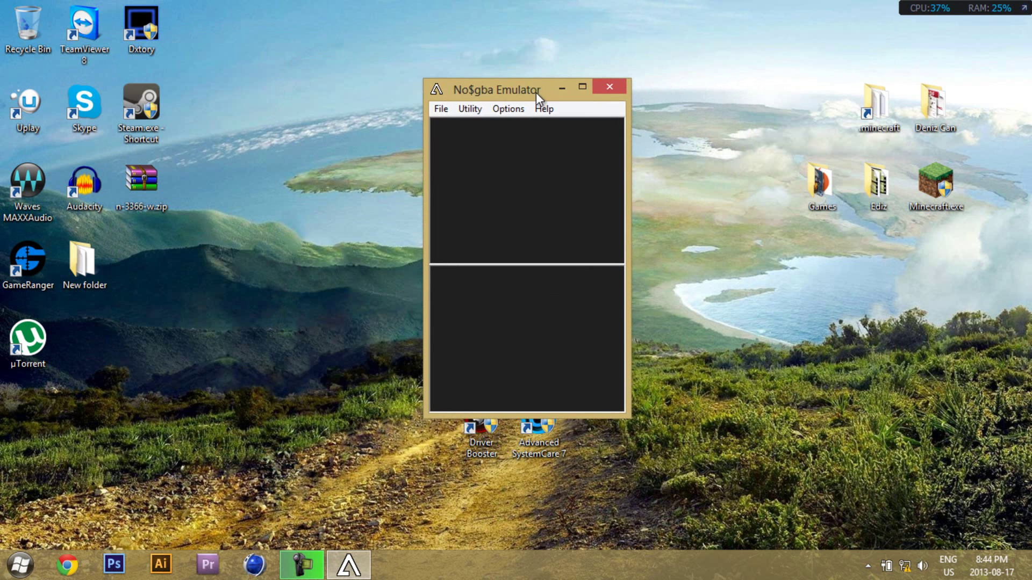
- Check the emulator's version in its About information and close it
{"action": "left_click", "coordinate": [557, 109]}
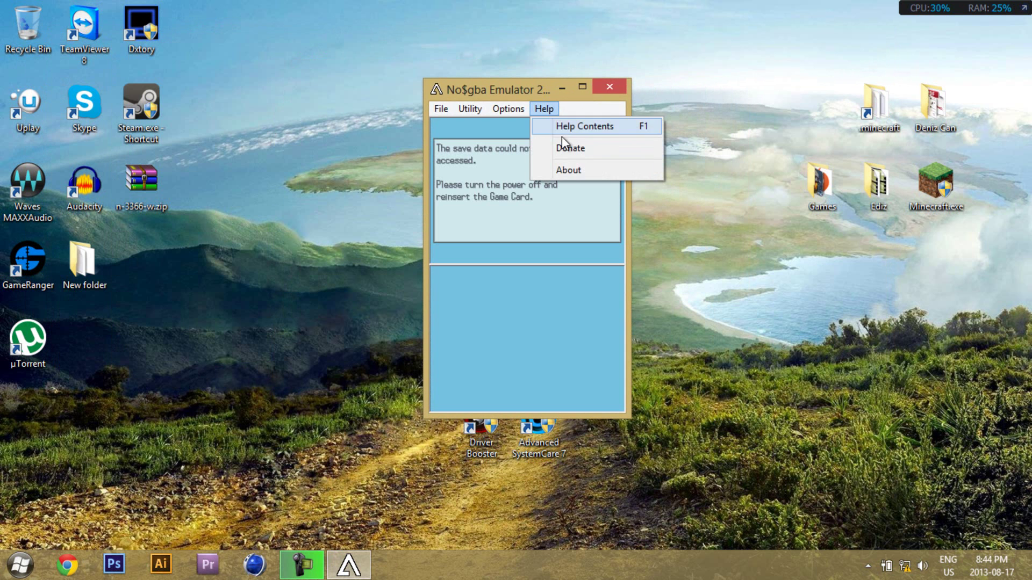
{"action": "left_click", "coordinate": [562, 168]}
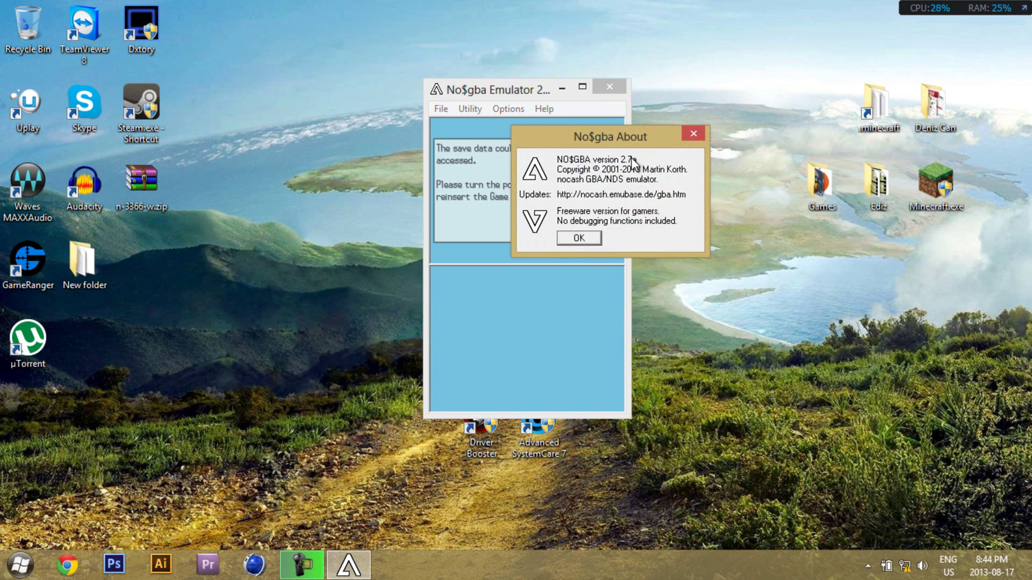
{"action": "left_click", "coordinate": [685, 135]}
- Open the emulation setup, move it beside the emulator window and view the available emulation speed options
{"action": "left_click", "coordinate": [498, 108]}
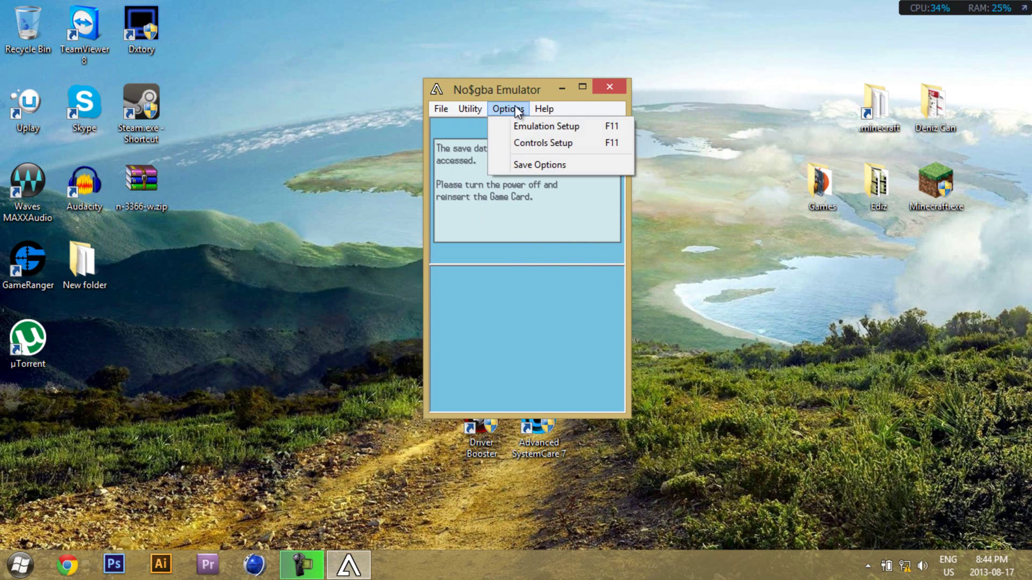
{"action": "mouse_move", "coordinate": [543, 110]}
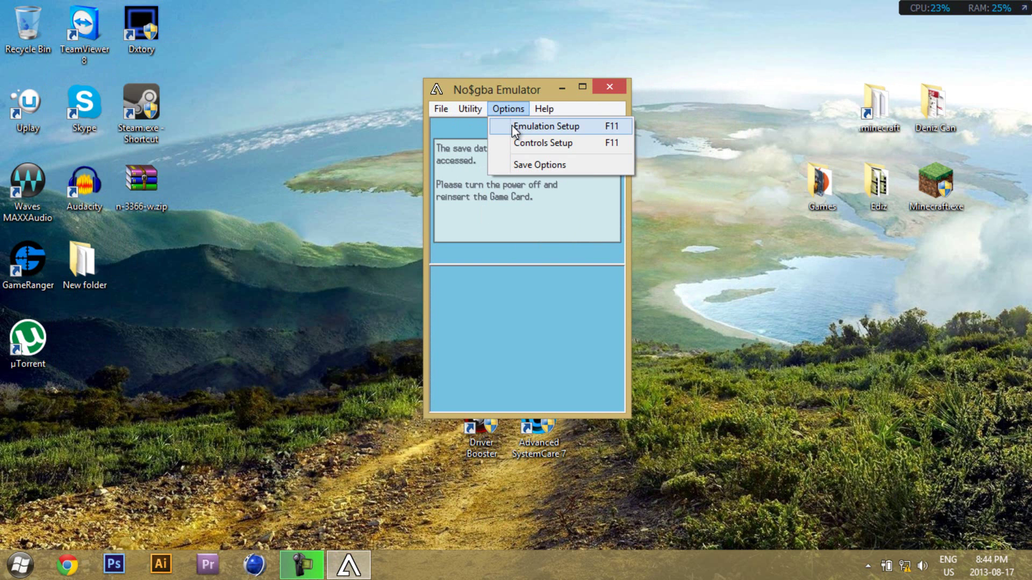
{"action": "left_click", "coordinate": [512, 125]}
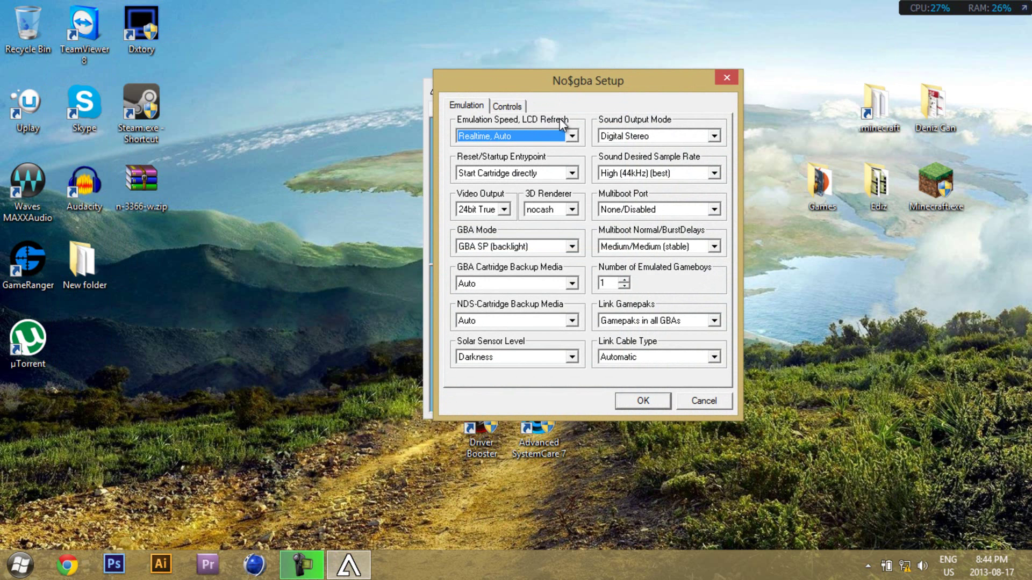
{"action": "mouse_move", "coordinate": [607, 82]}
{"action": "left_mouse_down"}
{"action": "mouse_move", "coordinate": [667, 87]}
{"action": "mouse_move", "coordinate": [597, 92]}
{"action": "left_mouse_up"}
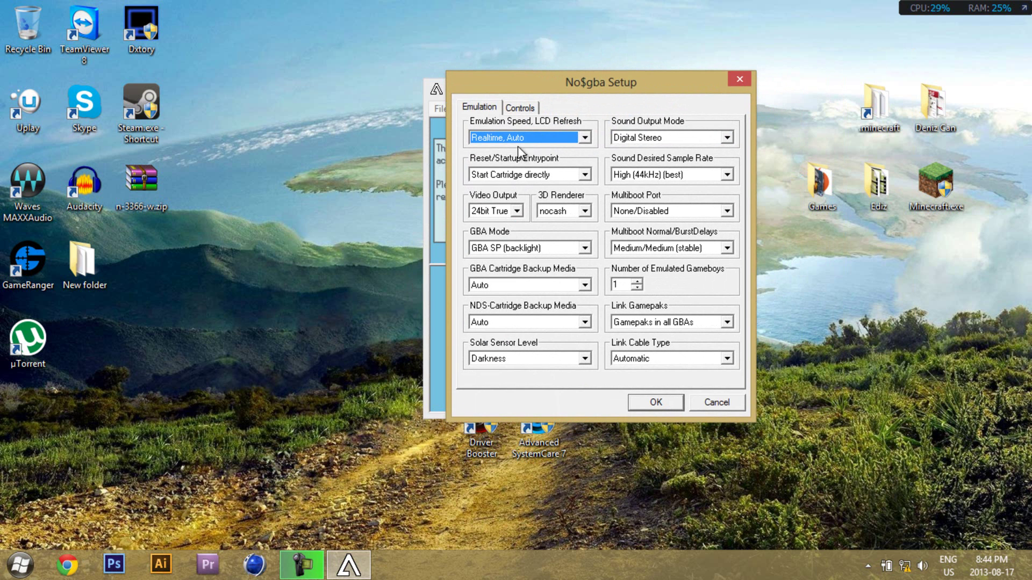
{"action": "left_click", "coordinate": [484, 138]}
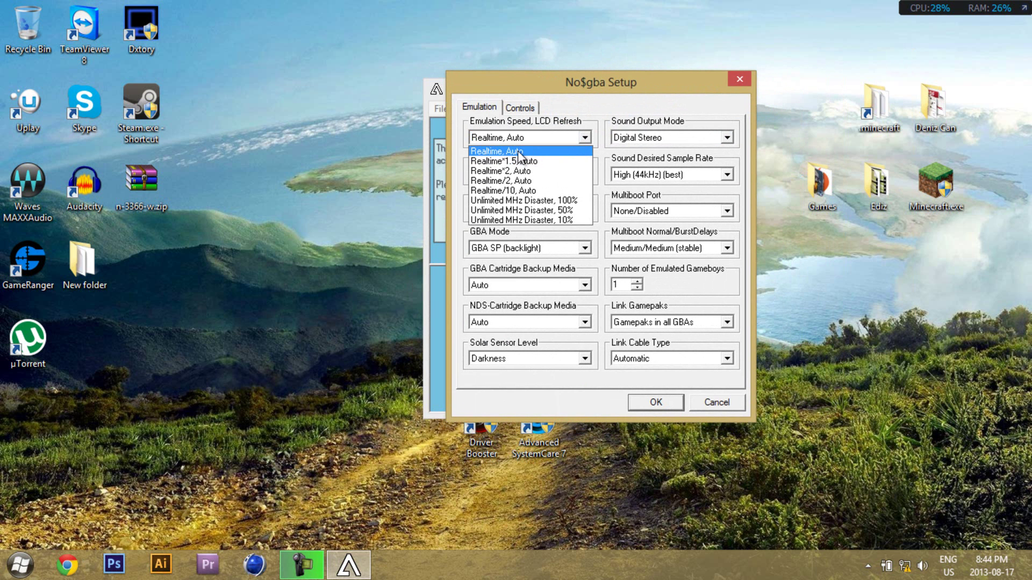
{"action": "left_click", "coordinate": [563, 136]}
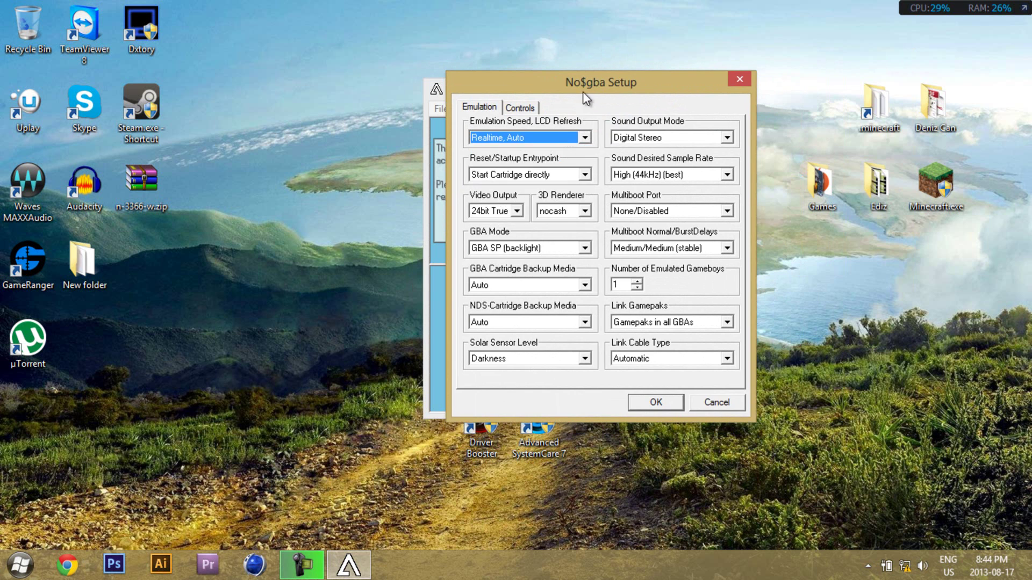
{"action": "left_click_drag", "start_coordinate": [583, 92], "coordinate": [768, 75]}
{"action": "left_click", "coordinate": [752, 132]}
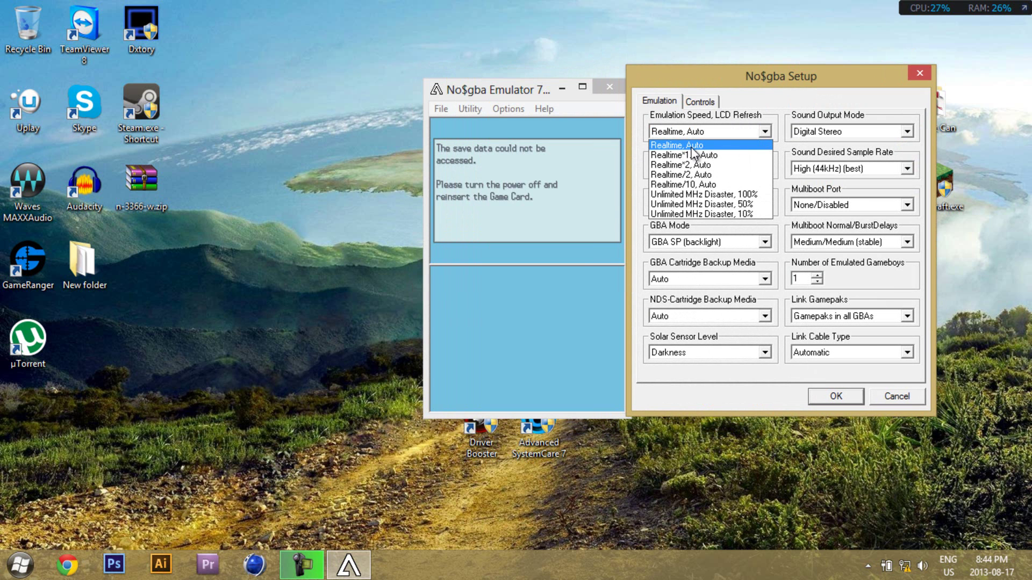
{"action": "left_click", "coordinate": [802, 116]}
- Try the Unlimited MHz Disaster emulation speeds at 10%, 50% and 100%, and return the speed to Realtime, Auto
{"action": "left_click", "coordinate": [744, 134]}
{"action": "left_click", "coordinate": [750, 214]}
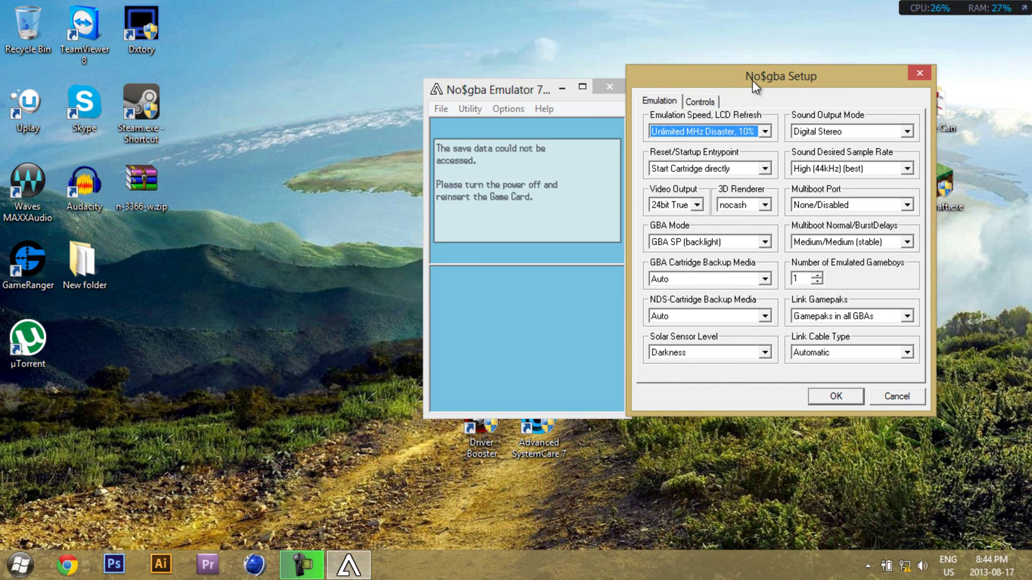
{"action": "left_click_drag", "start_coordinate": [786, 77], "coordinate": [823, 48]}
{"action": "left_click", "coordinate": [803, 101]}
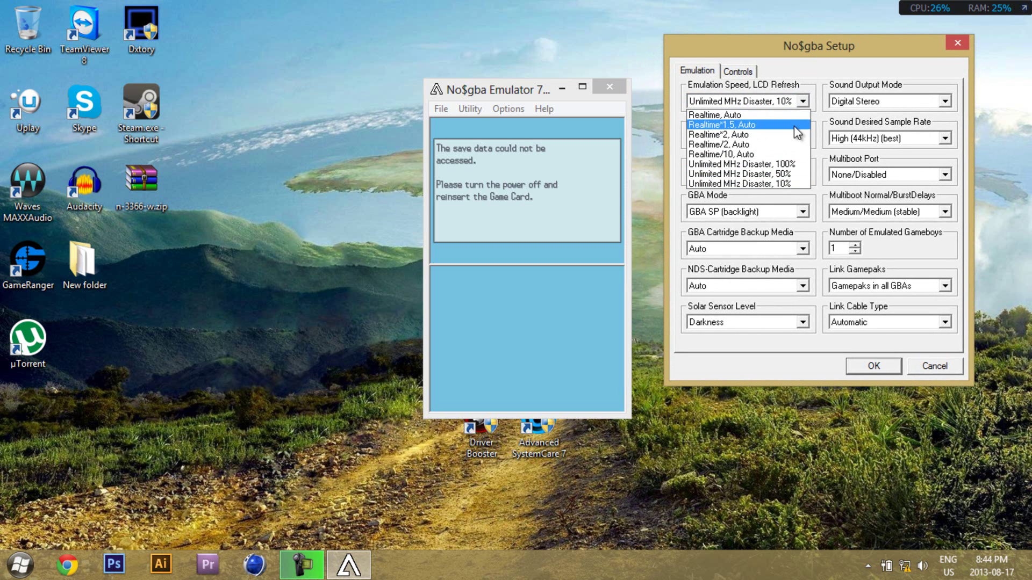
{"action": "left_click", "coordinate": [796, 182]}
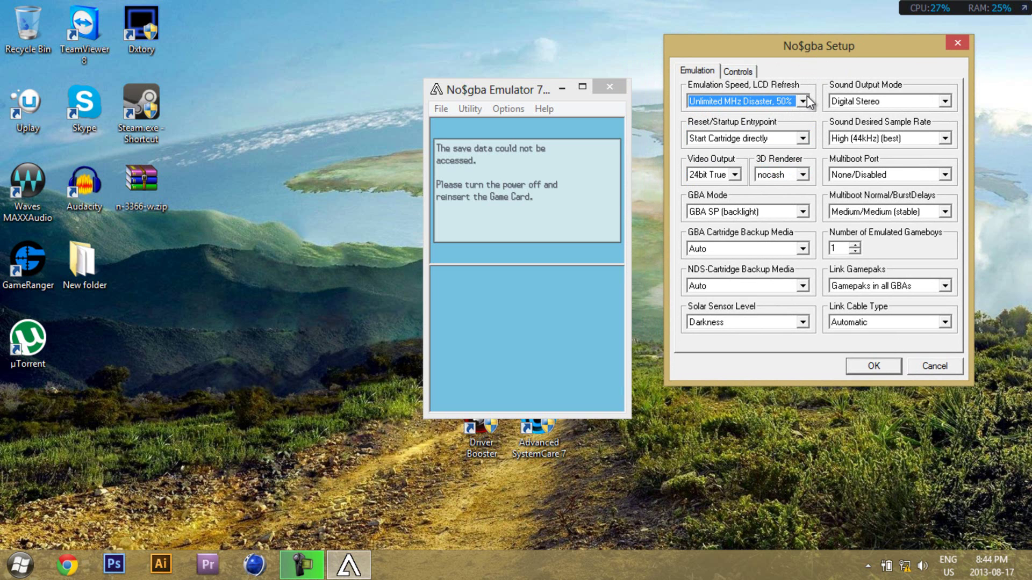
{"action": "left_click", "coordinate": [803, 101]}
{"action": "left_click", "coordinate": [785, 163]}
{"action": "left_click", "coordinate": [766, 101]}
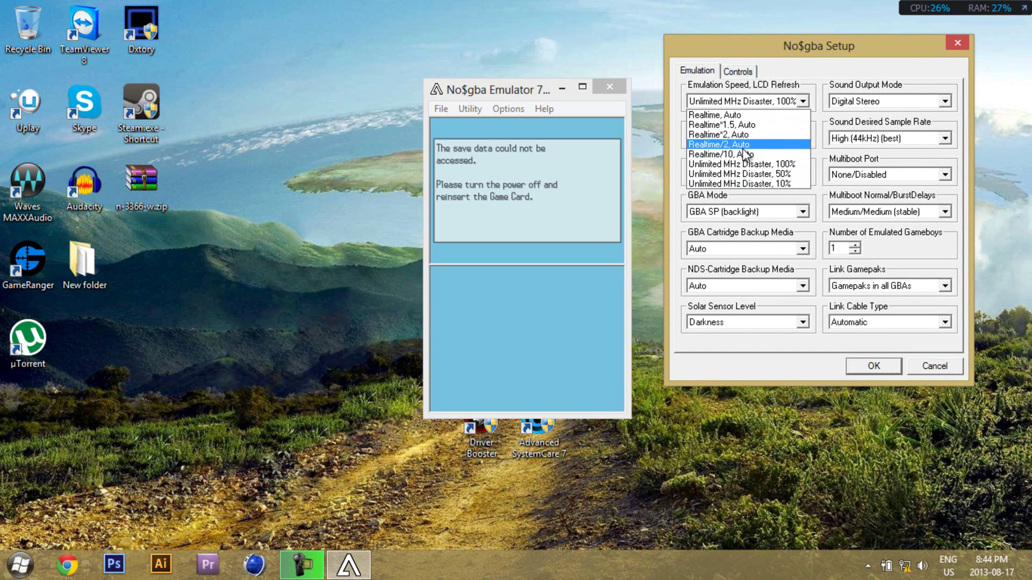
{"action": "left_click", "coordinate": [740, 115]}
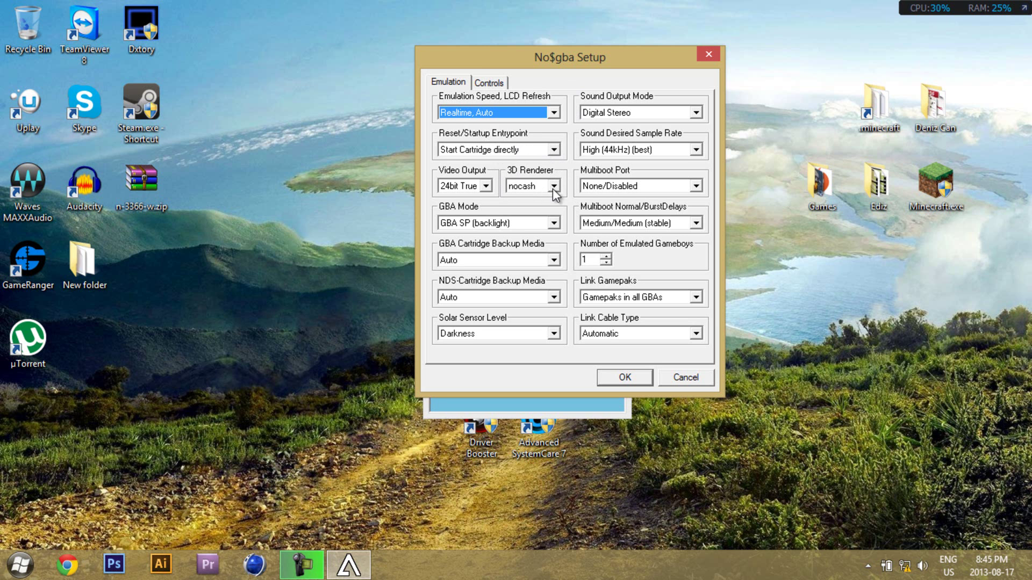
- Choose nocash as the 3D renderer and set the GBA Mode to VGA (poppy bright)
{"action": "left_click", "coordinate": [552, 187]}
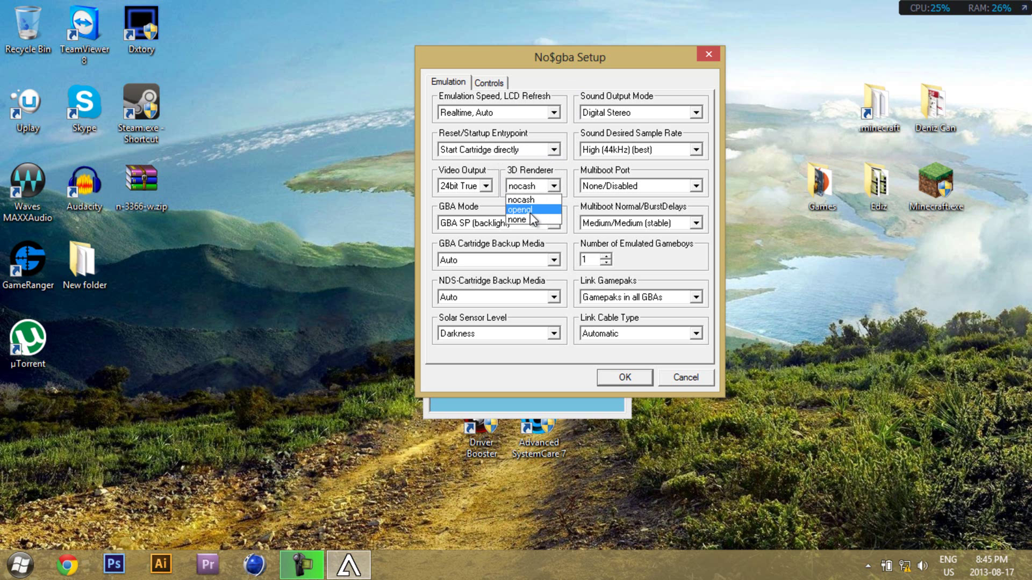
{"action": "left_click", "coordinate": [539, 199]}
{"action": "left_click_drag", "start_coordinate": [573, 65], "coordinate": [593, 52]}
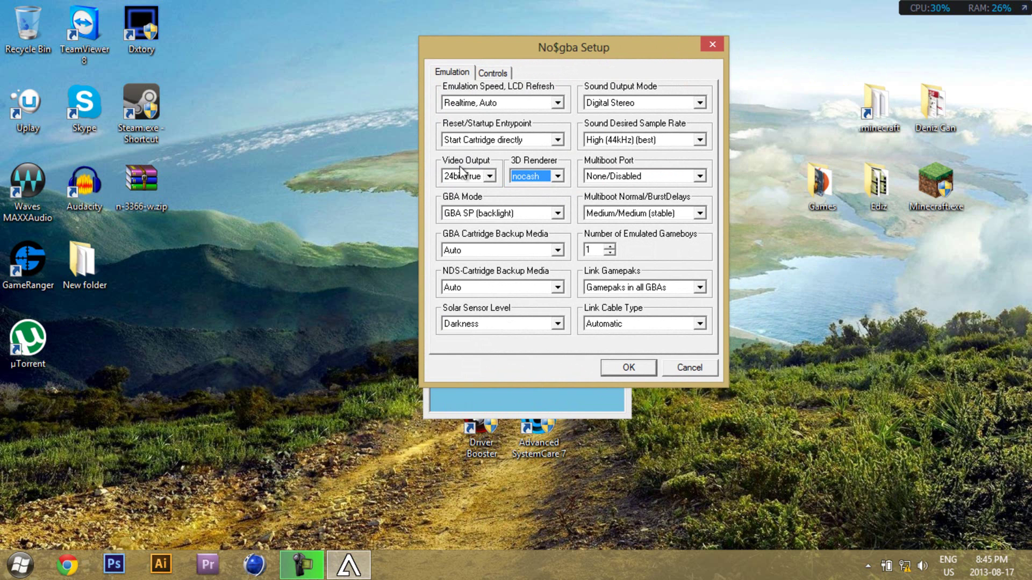
{"action": "left_click", "coordinate": [480, 214]}
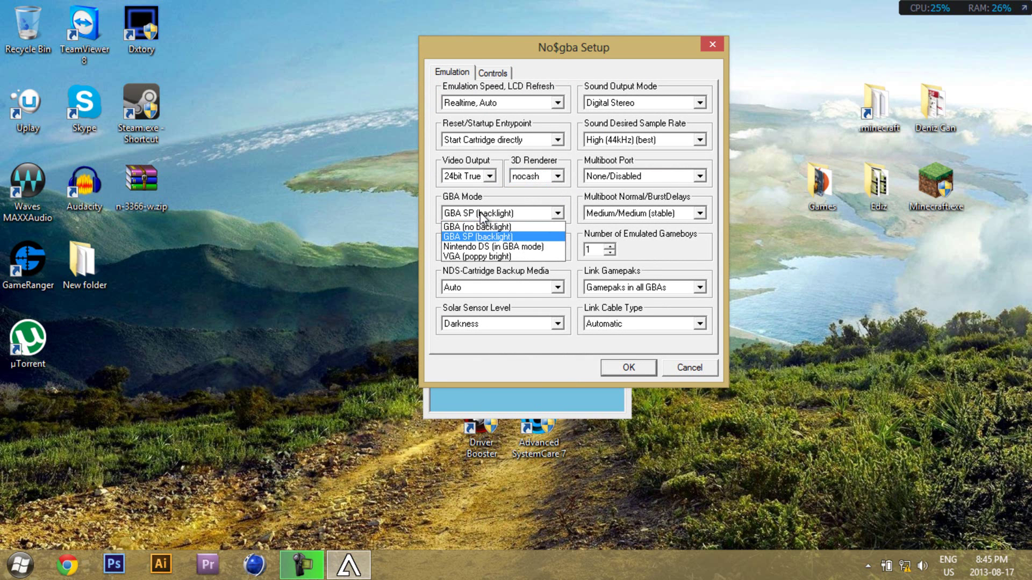
{"action": "left_click", "coordinate": [463, 256]}
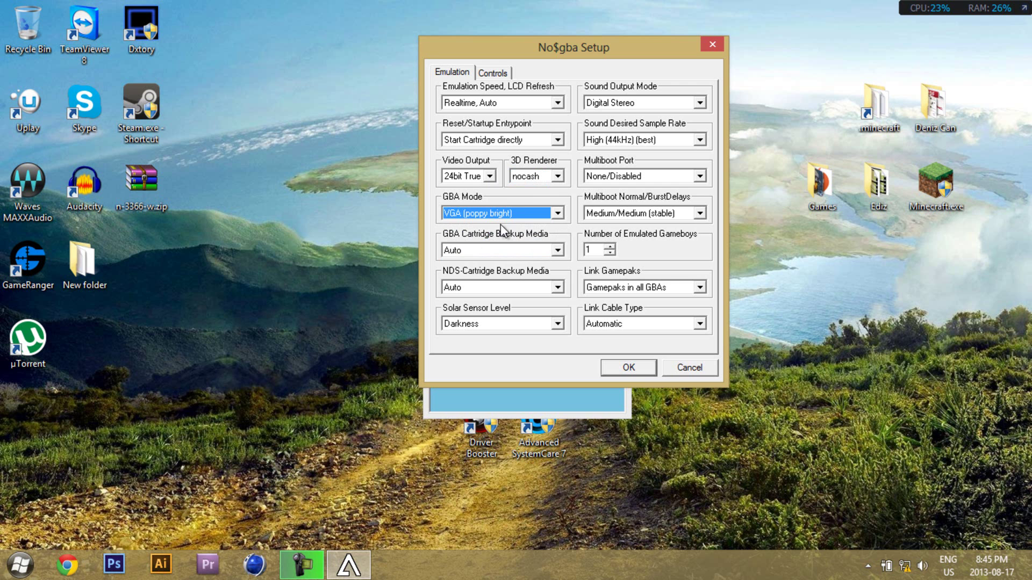
- Leave the GBA and NDS cartridge backup media on Auto and set the Solar Sensor Level to Bright Sunlight
{"action": "left_click", "coordinate": [495, 251]}
{"action": "left_click", "coordinate": [496, 251]}
{"action": "left_click", "coordinate": [492, 288]}
{"action": "left_click", "coordinate": [491, 290]}
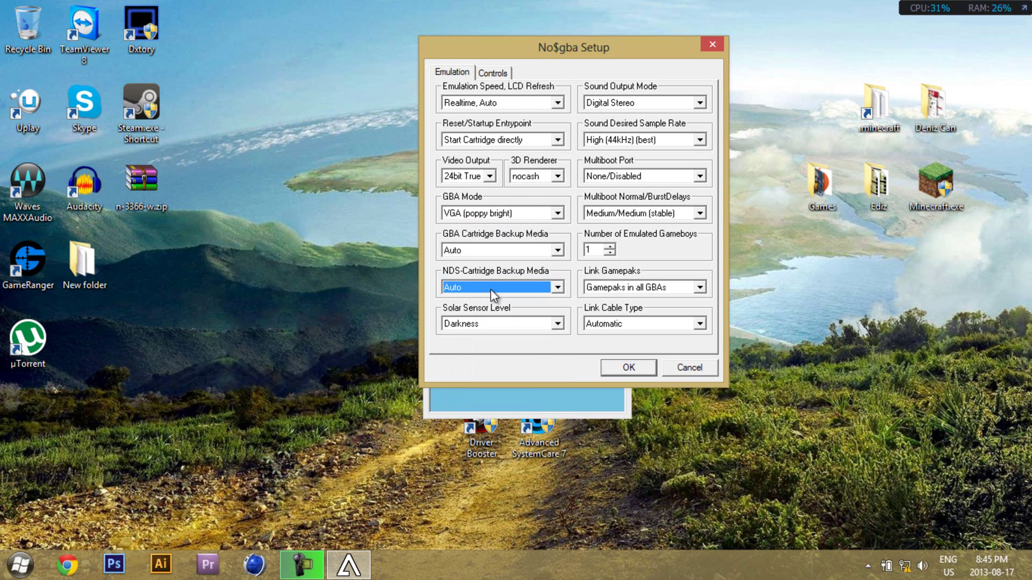
{"action": "left_click", "coordinate": [480, 324]}
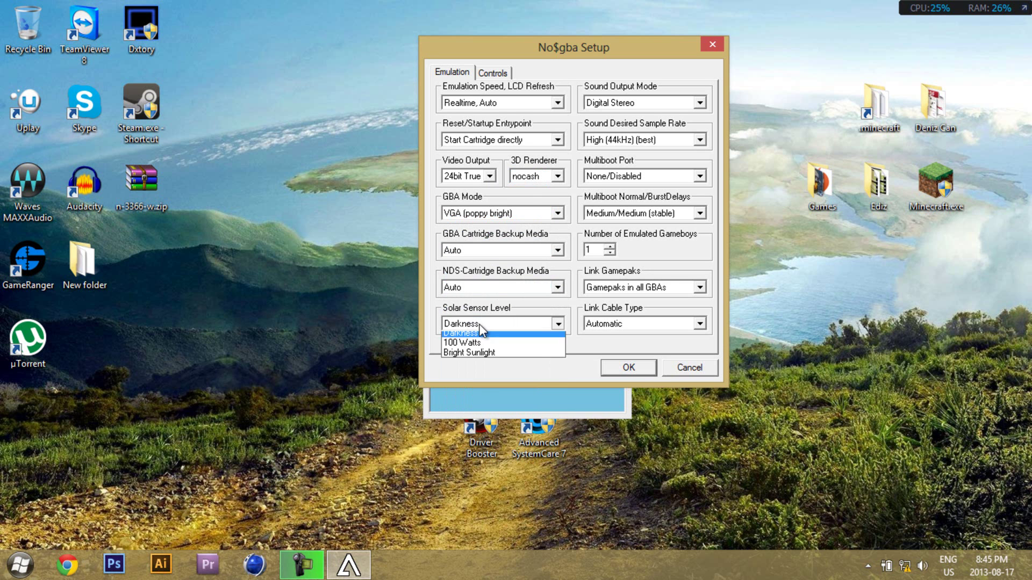
{"action": "left_click", "coordinate": [475, 356]}
- Try None (fastest) as the Sound Output Mode and return it to Digital Stereo
{"action": "left_click", "coordinate": [632, 103]}
{"action": "left_click", "coordinate": [634, 104]}
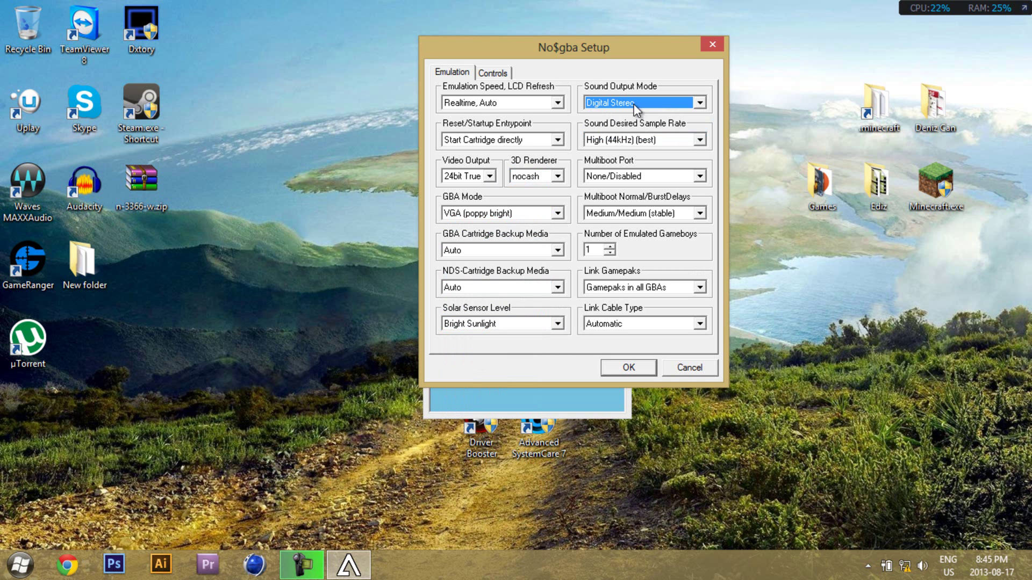
{"action": "left_click", "coordinate": [628, 102]}
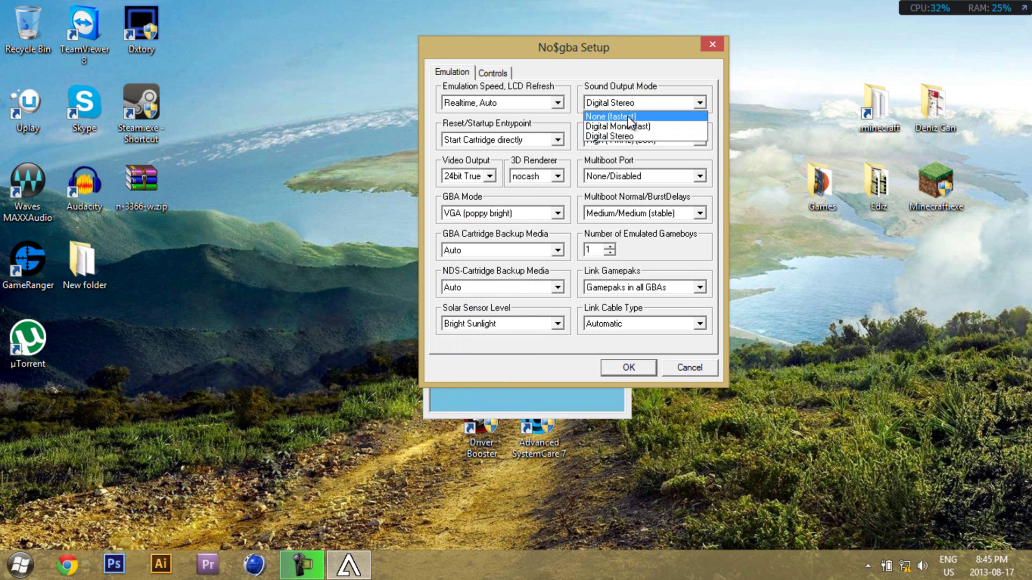
{"action": "left_click", "coordinate": [627, 117]}
{"action": "left_click", "coordinate": [628, 103]}
{"action": "left_click", "coordinate": [630, 137]}
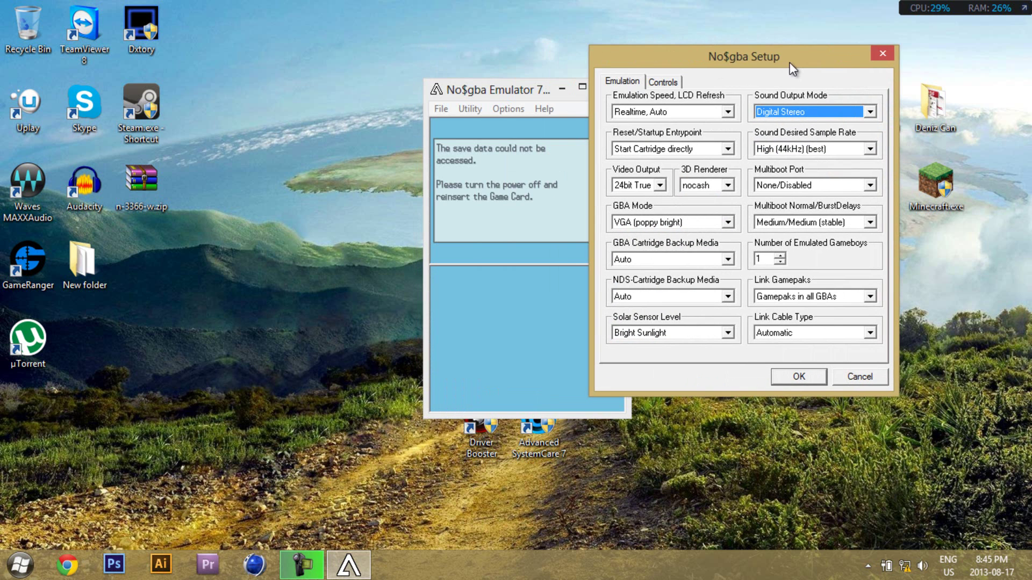
{"action": "left_click", "coordinate": [806, 111]}
{"action": "left_click", "coordinate": [806, 119]}
{"action": "left_click", "coordinate": [803, 111]}
{"action": "left_click", "coordinate": [796, 139]}
- Move the setup window back over the emulator and view the Multiboot Port options
{"action": "left_click_drag", "start_coordinate": [794, 64], "coordinate": [635, 69]}
{"action": "left_click", "coordinate": [646, 189]}
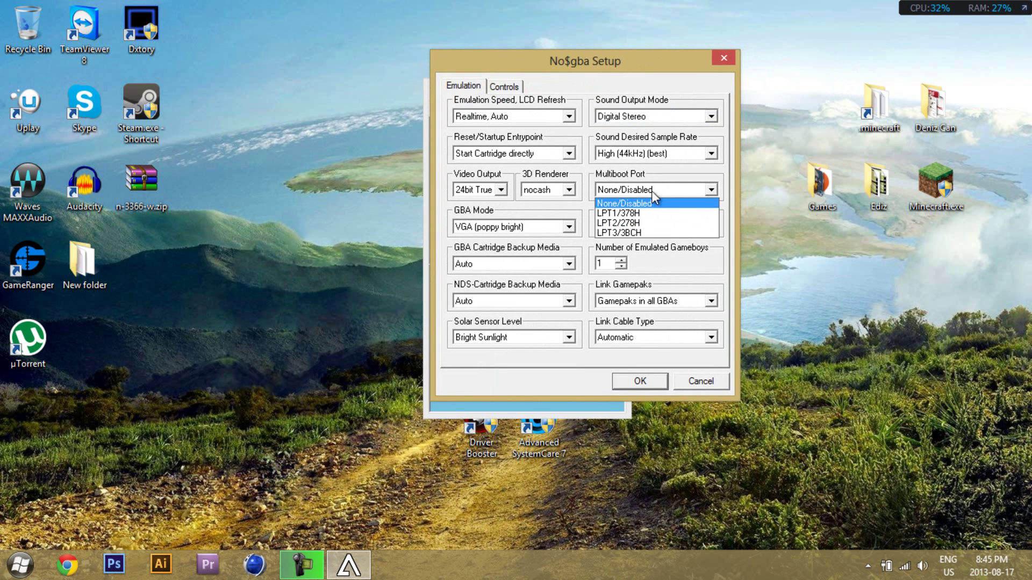
{"action": "left_click", "coordinate": [649, 191]}
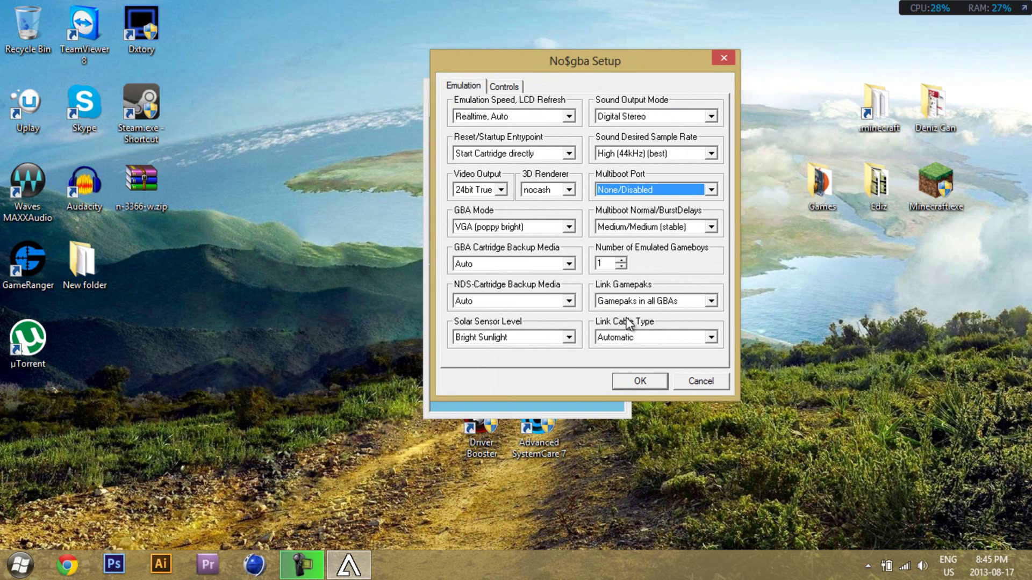
- In the controls settings, set Joysticks/Gamepads to Disabled (fast) and leave the SNESpad Adapter on None/Disabled (fast)
{"action": "left_click", "coordinate": [506, 87]}
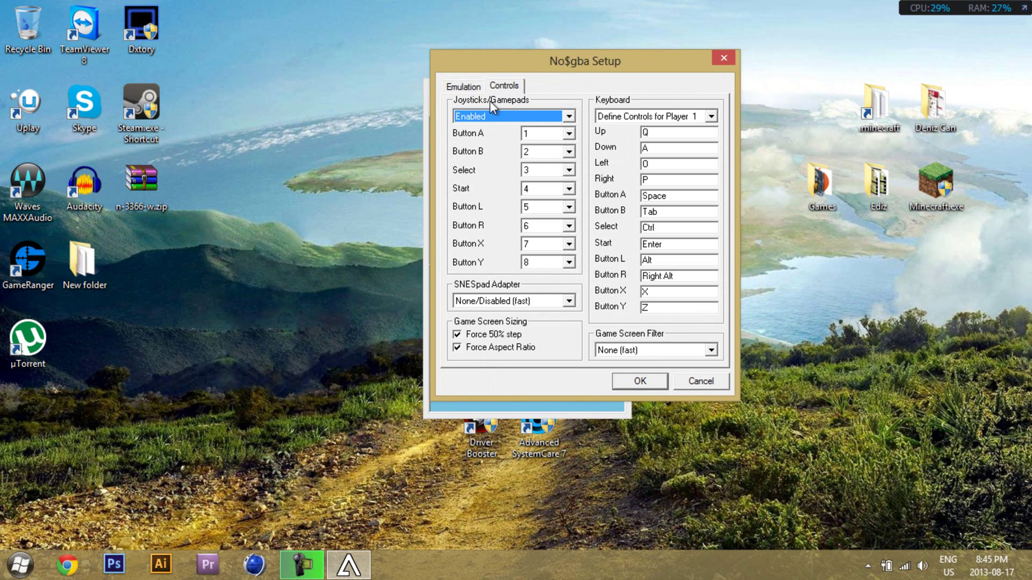
{"action": "left_click", "coordinate": [513, 115]}
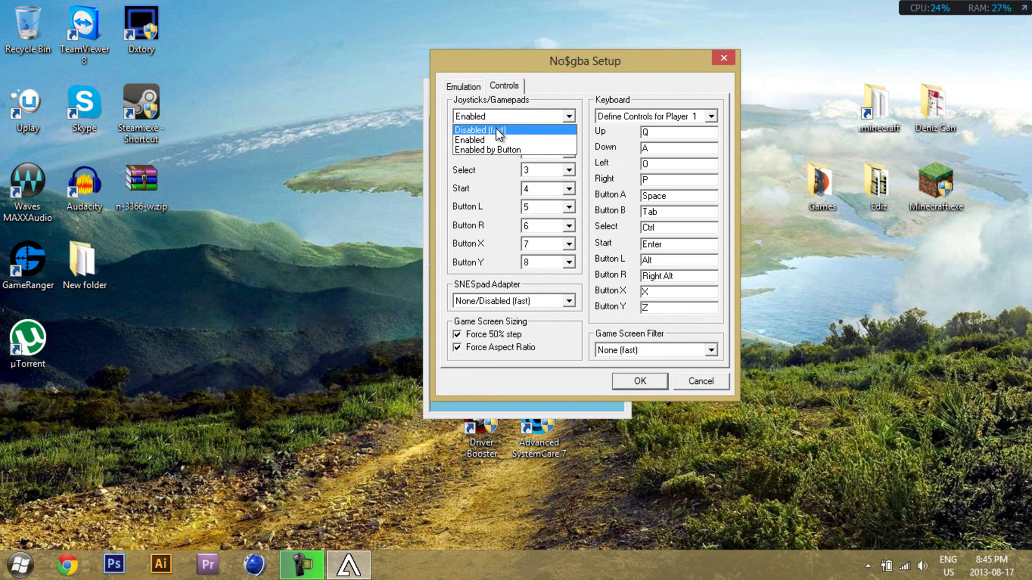
{"action": "left_click", "coordinate": [515, 131]}
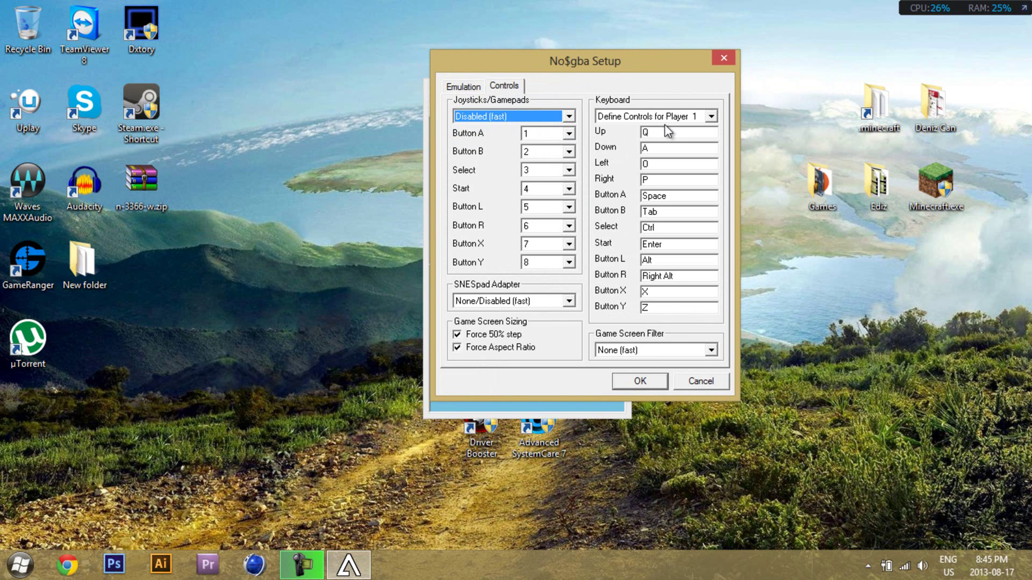
{"action": "left_click", "coordinate": [495, 302]}
{"action": "left_click", "coordinate": [499, 304]}
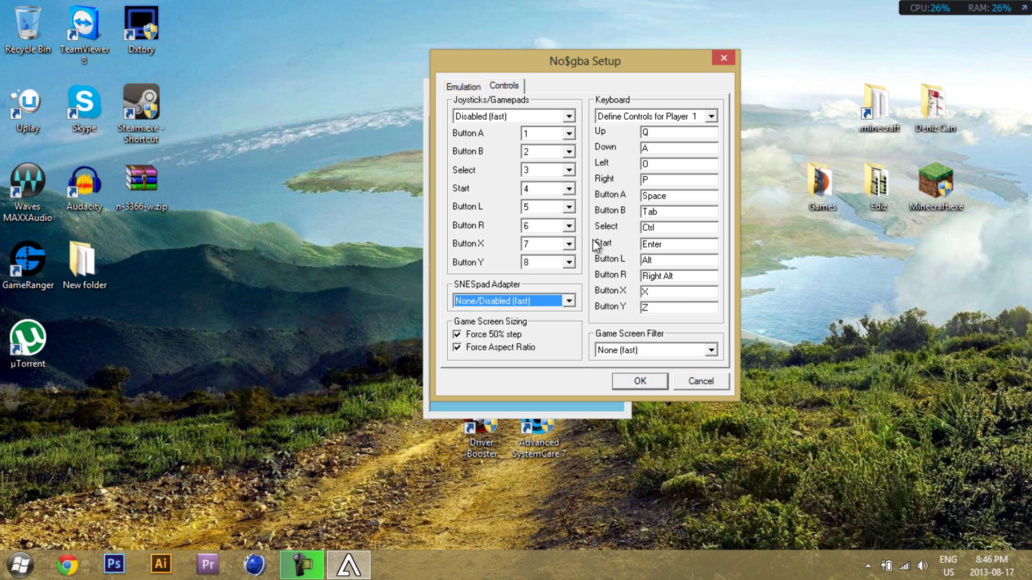
- Check the game screen sizing, screen filter and keyboard player settings, and close the setup without saving
{"action": "left_click", "coordinate": [463, 335]}
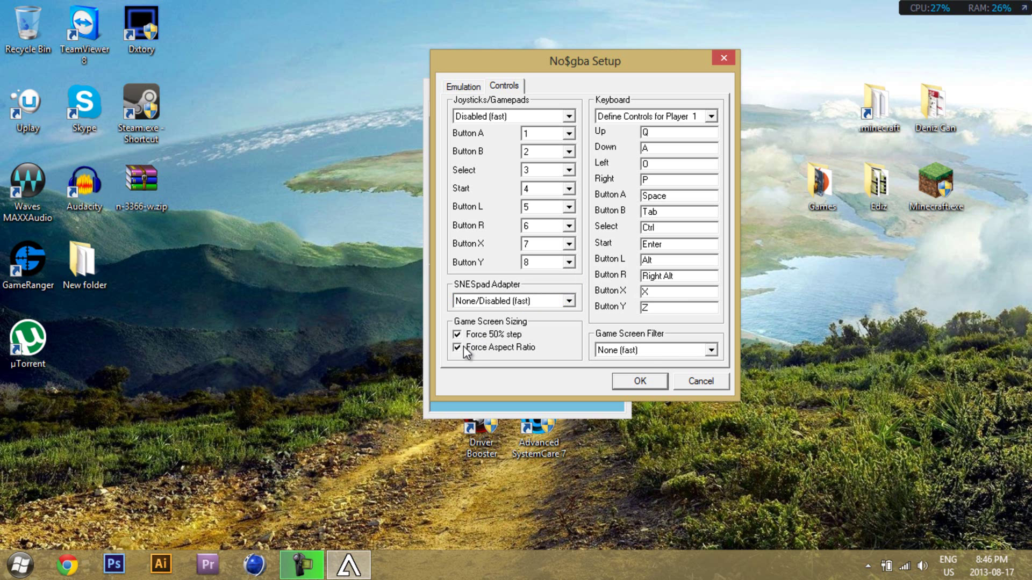
{"action": "left_click", "coordinate": [638, 352]}
{"action": "left_click", "coordinate": [639, 353]}
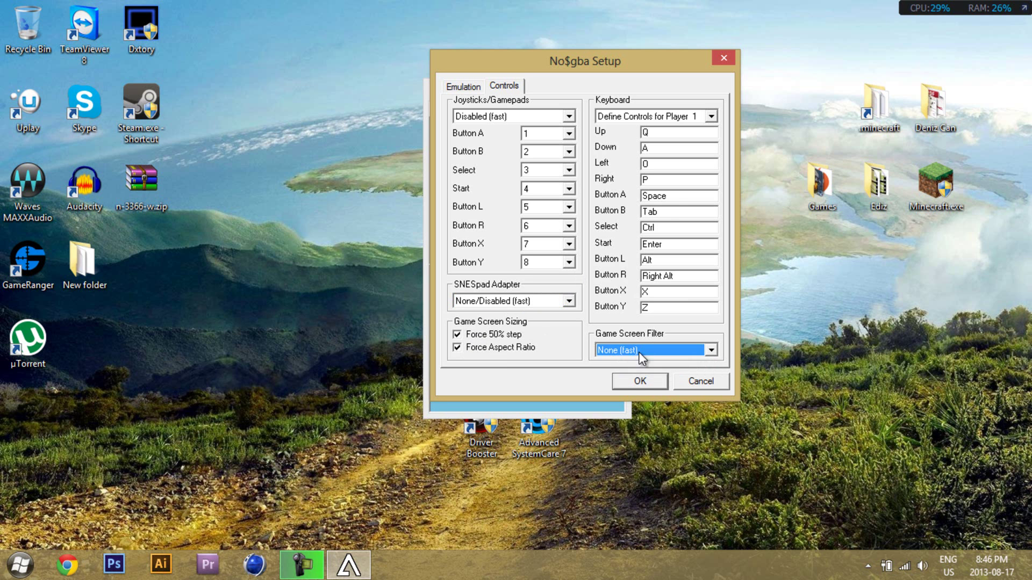
{"action": "left_click", "coordinate": [677, 119]}
{"action": "left_click", "coordinate": [677, 119]}
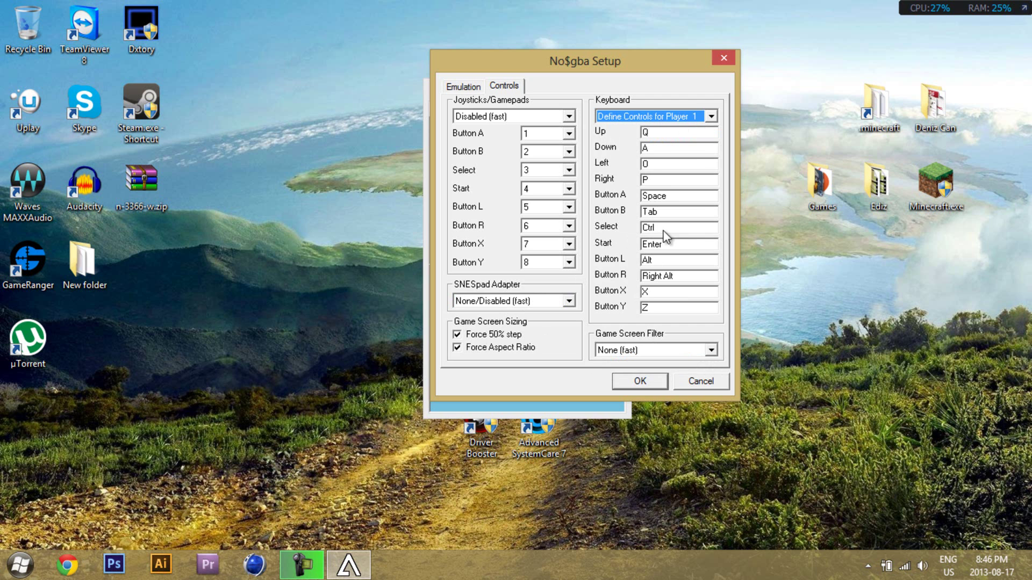
{"action": "left_click", "coordinate": [721, 58]}
- Look through the emulator's file and utility commands, reopen the setup to view its emulation and controls settings, and close it
{"action": "left_click", "coordinate": [469, 109]}
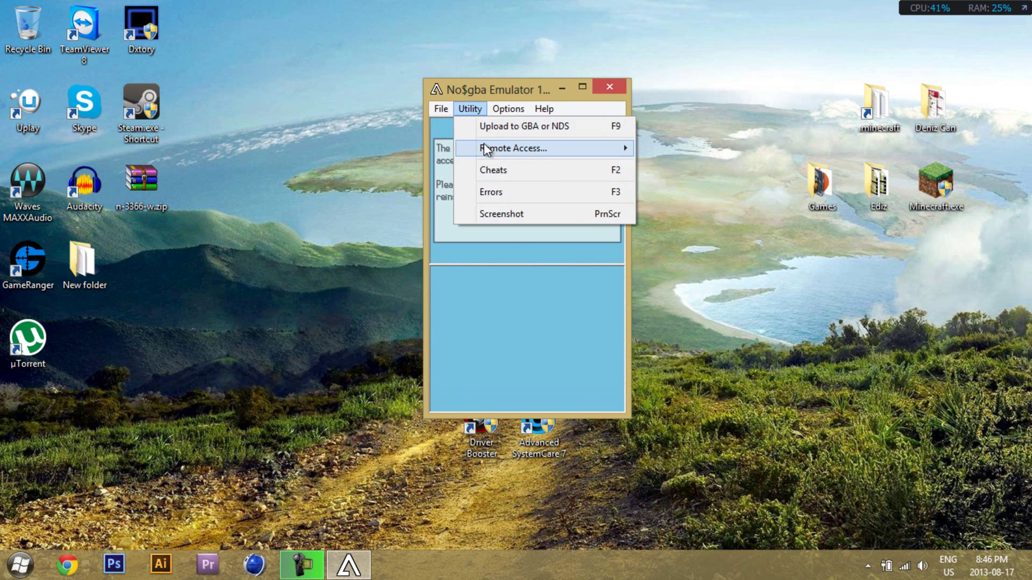
{"action": "mouse_move", "coordinate": [438, 109]}
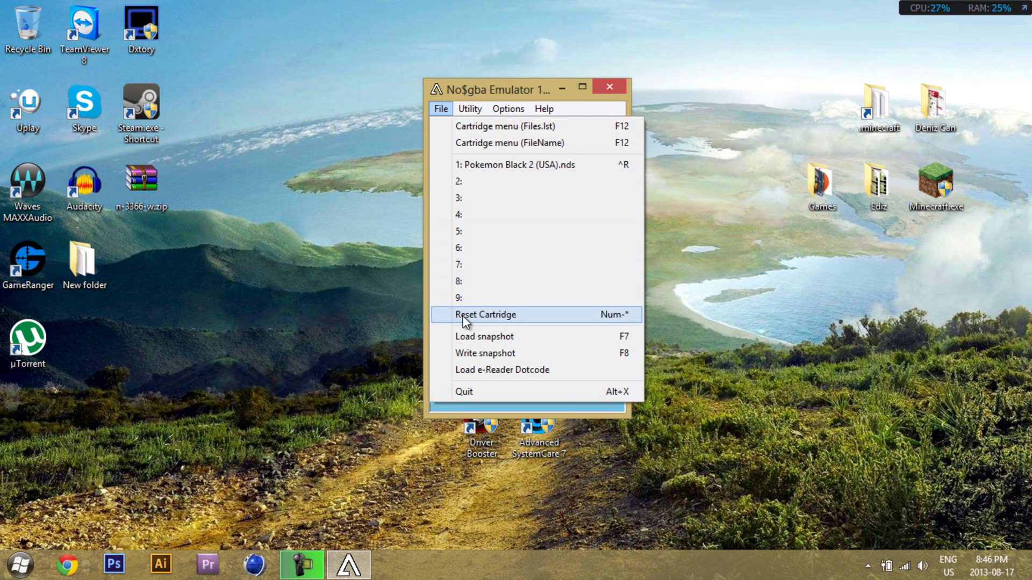
{"action": "mouse_move", "coordinate": [471, 108]}
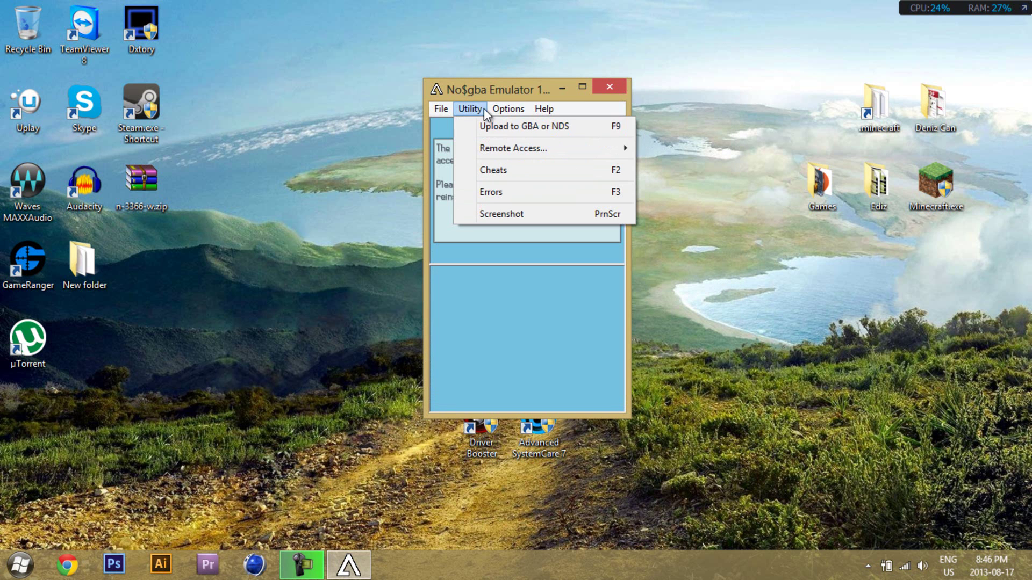
{"action": "mouse_move", "coordinate": [509, 110]}
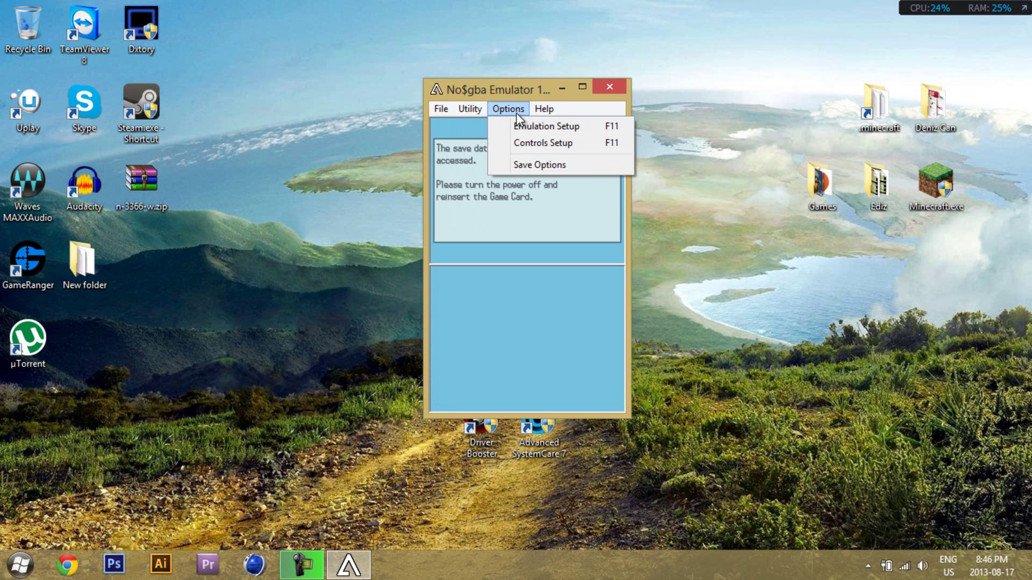
{"action": "left_click", "coordinate": [515, 124]}
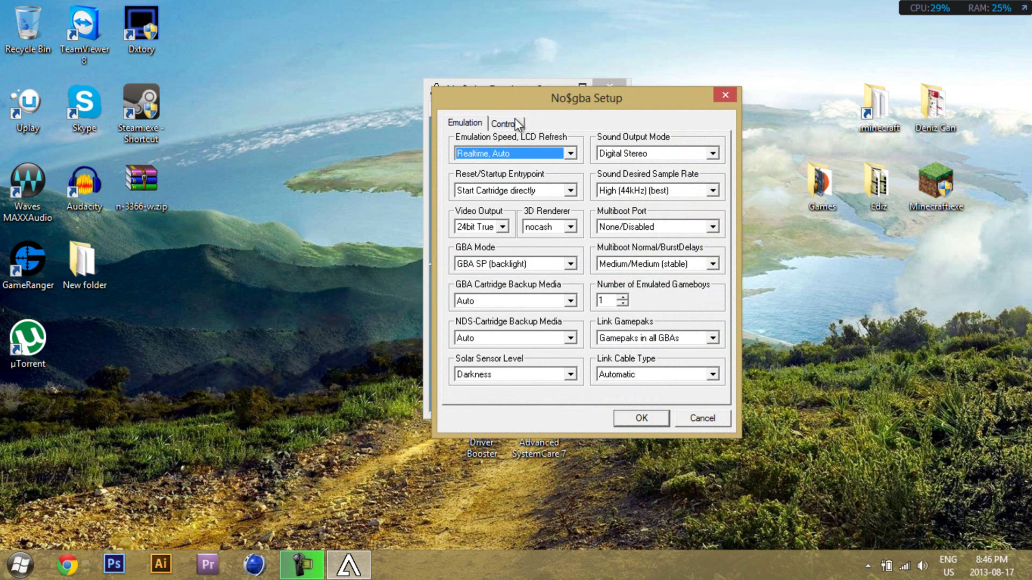
{"action": "left_click", "coordinate": [505, 124]}
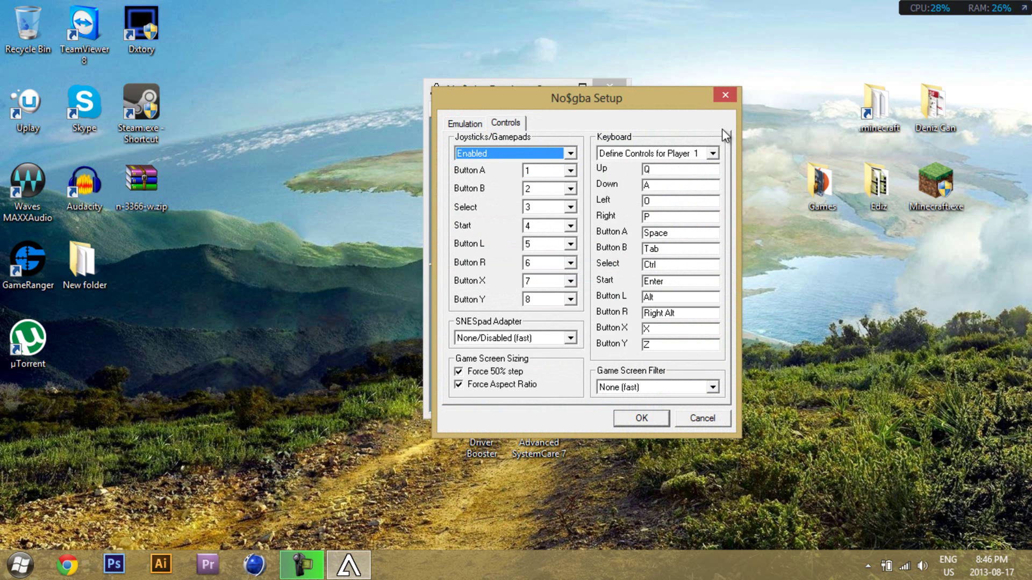
{"action": "left_click", "coordinate": [729, 91]}
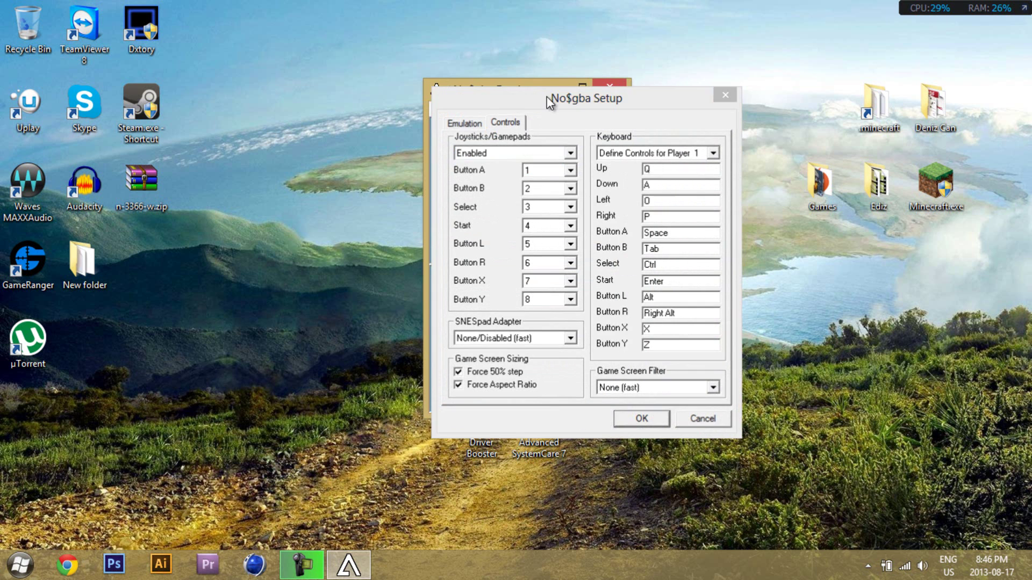
- Dismiss the open utility commands and close the emulator
{"action": "left_click", "coordinate": [467, 110]}
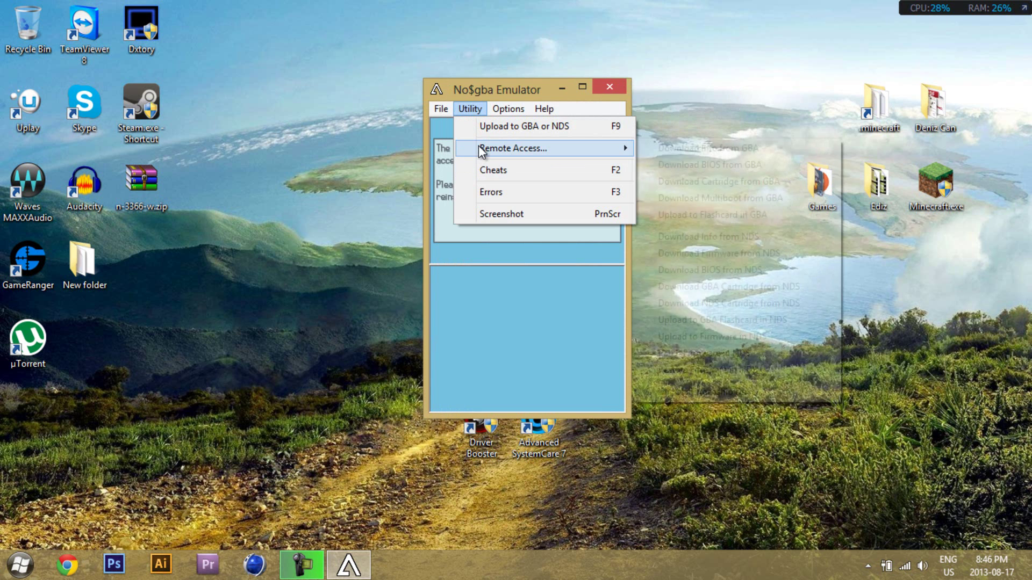
{"action": "left_click", "coordinate": [530, 320]}
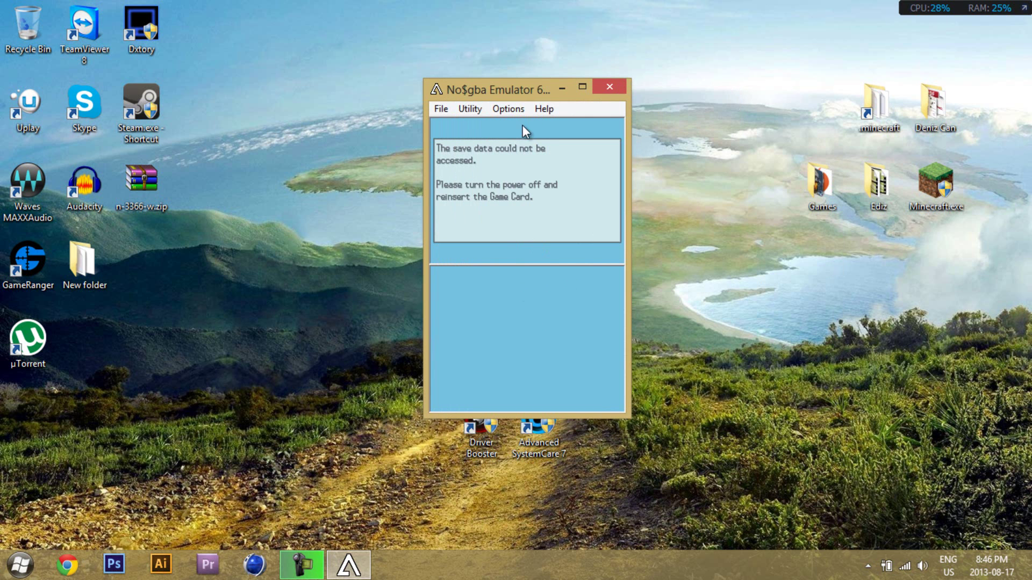
{"action": "left_click", "coordinate": [613, 90]}
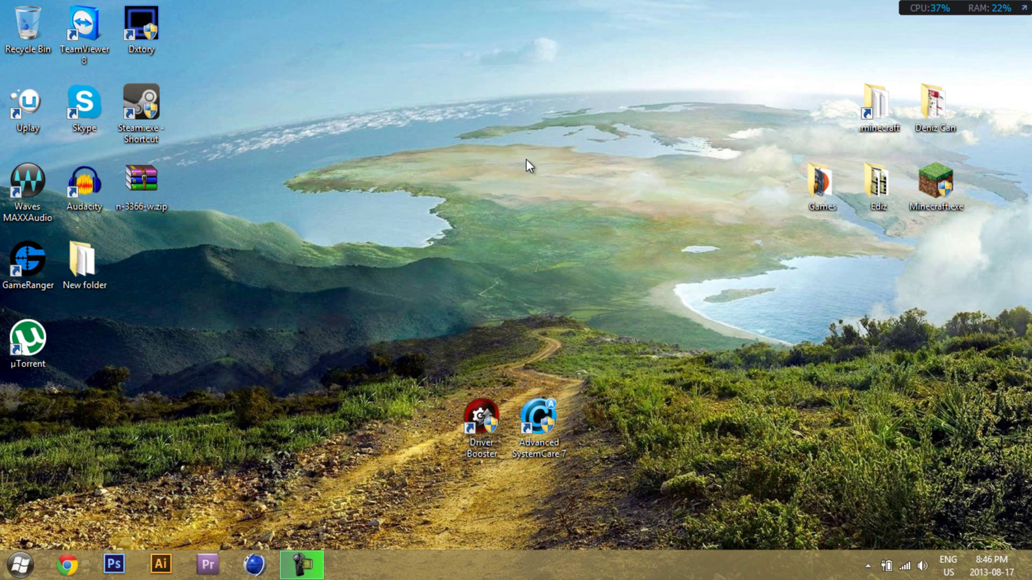